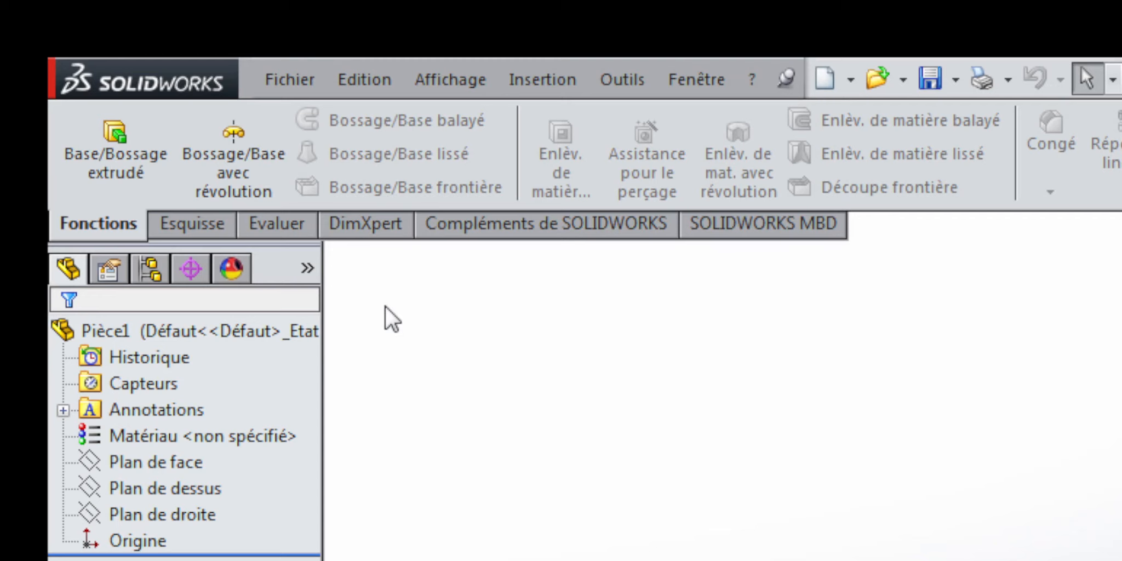
- Show the Volet des tâches task pane and hide it again
left_click(181, 219)
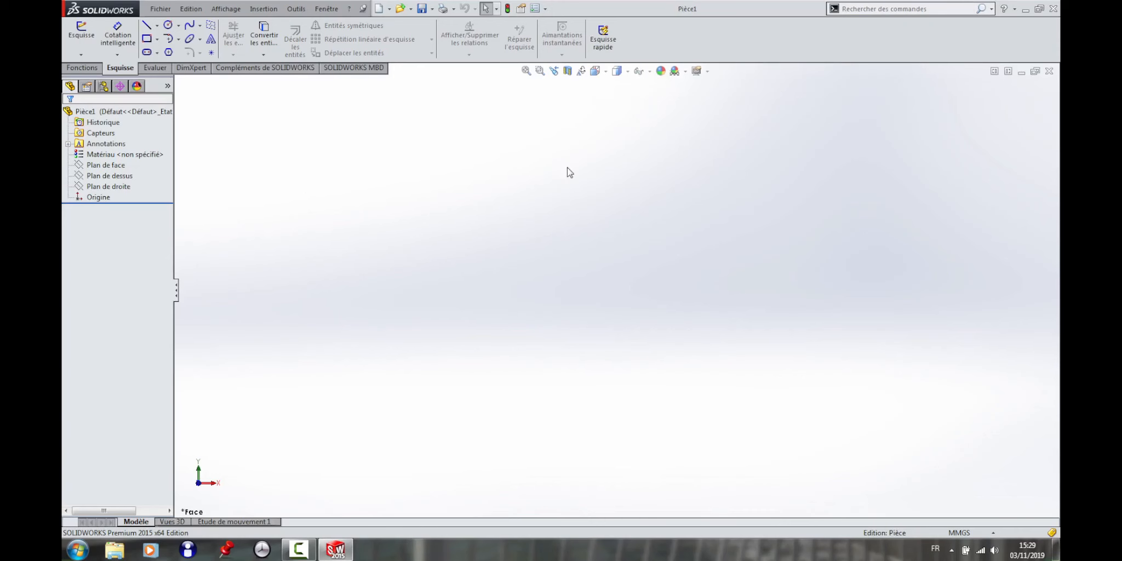
right_click(766, 9)
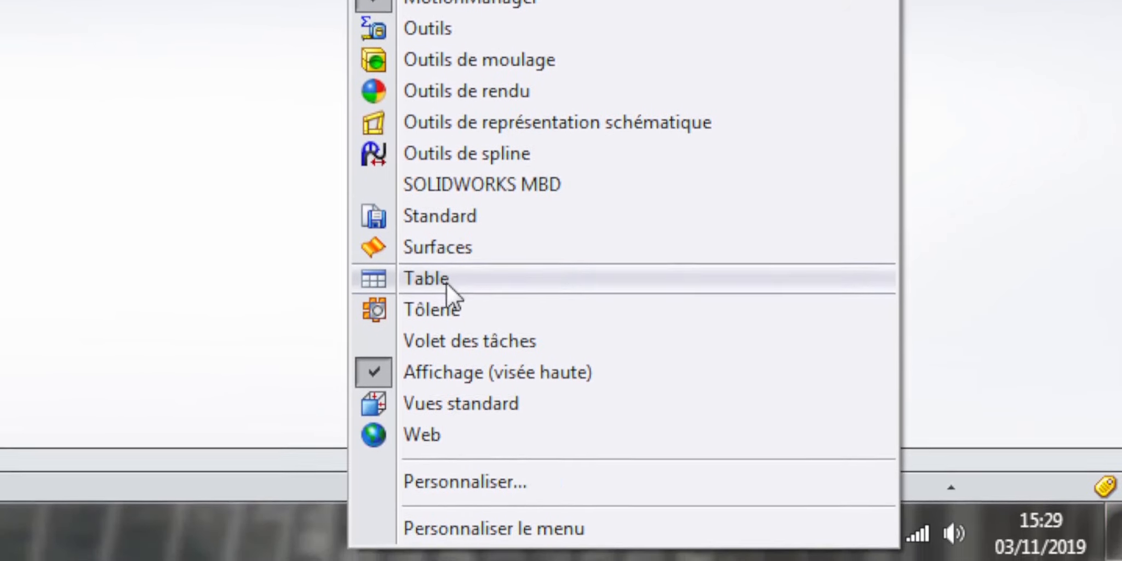
left_click(463, 332)
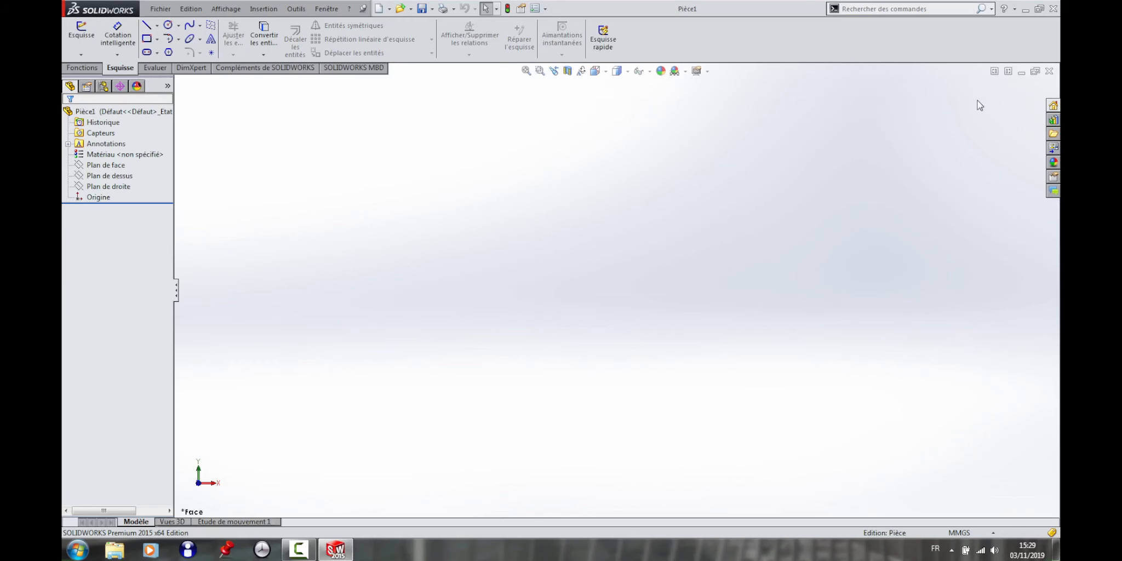
right_click(776, 7)
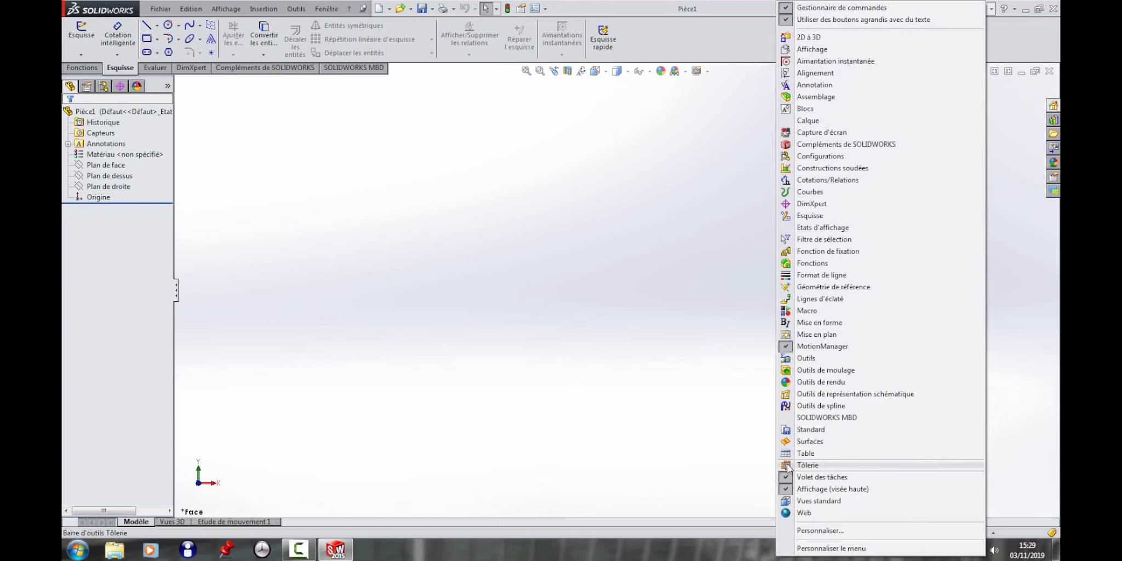
left_click(787, 478)
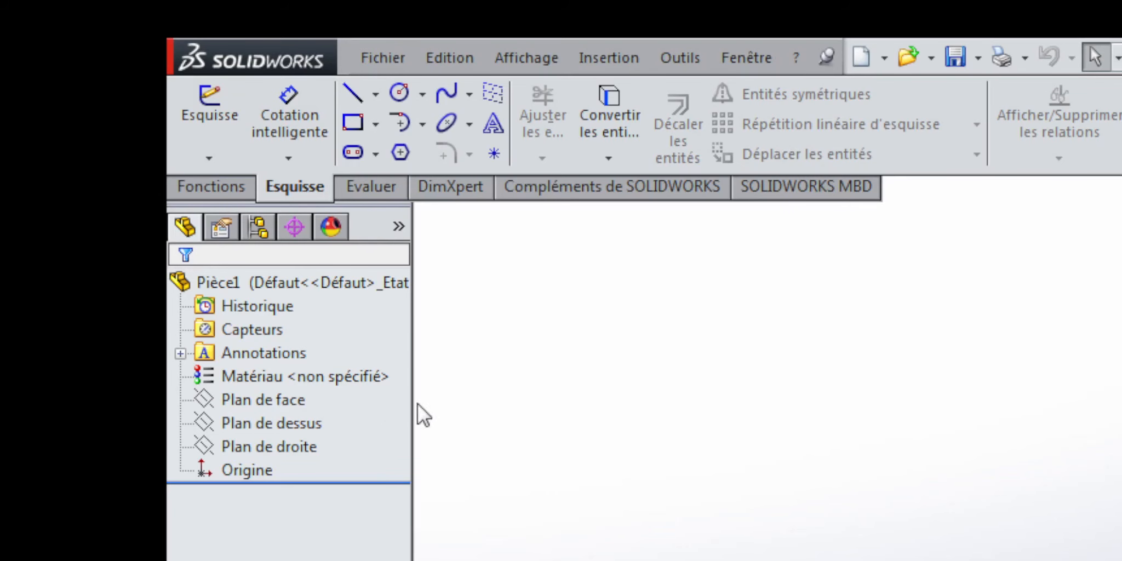
- Start a sketch on Plan de face and draw a circle about 67.7 mm in diameter centred on the origin
left_click(305, 399)
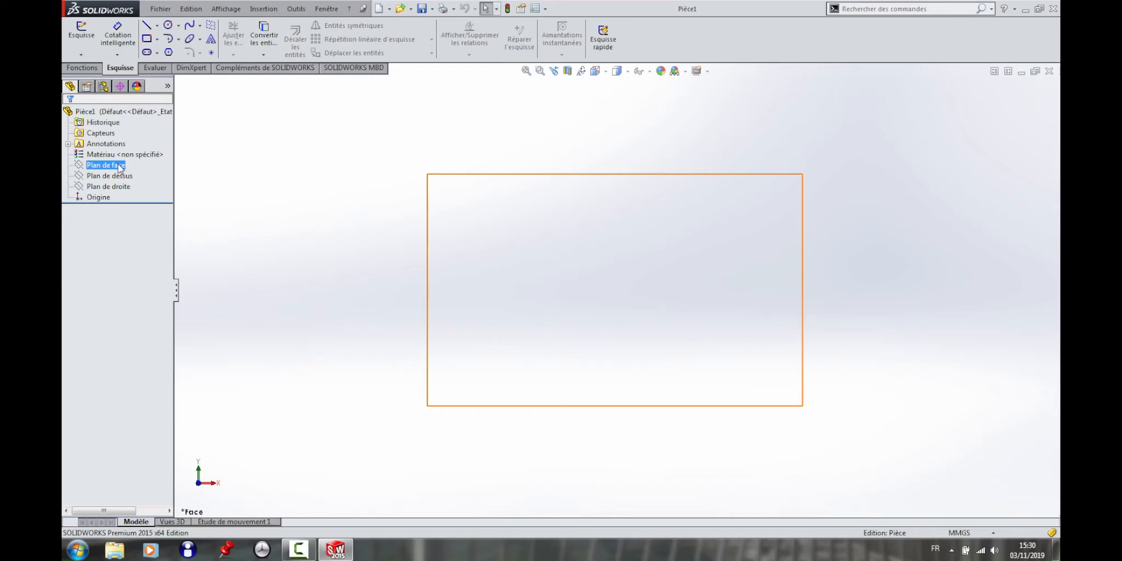
left_click(291, 396)
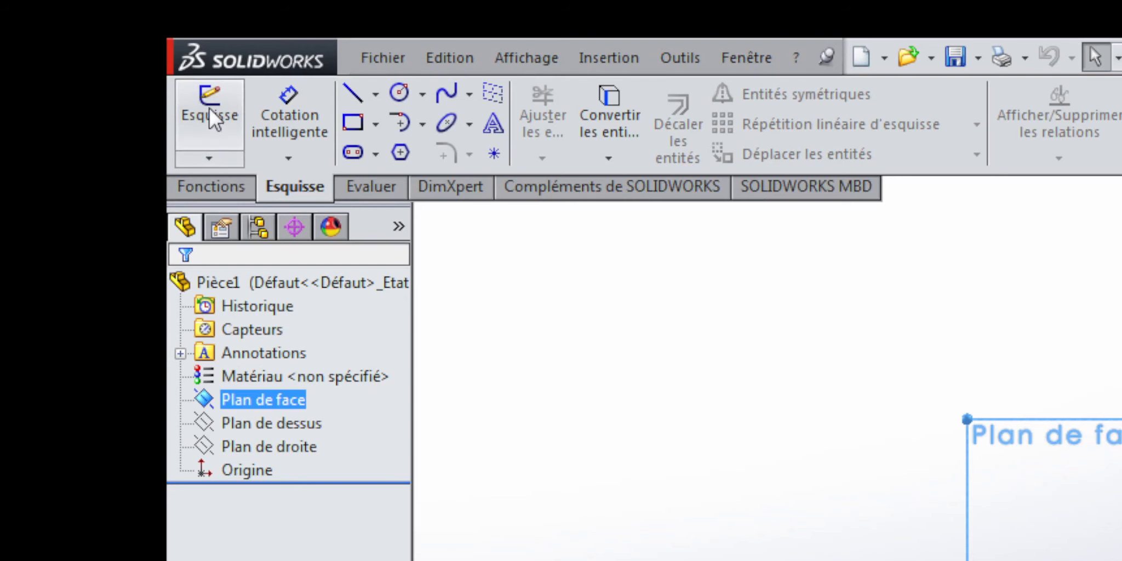
left_click(215, 118)
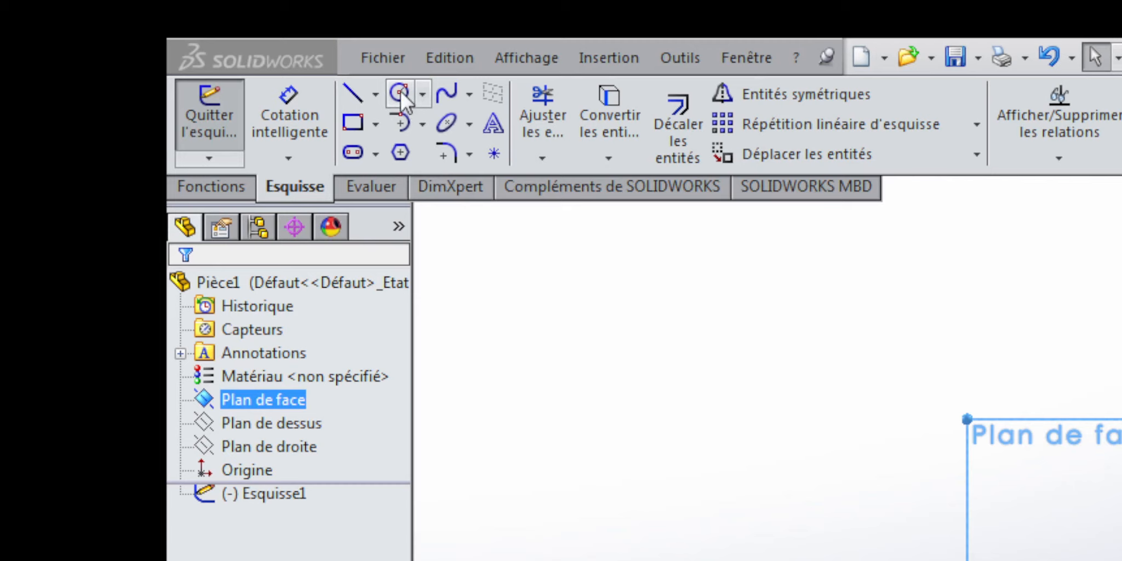
left_click(400, 91)
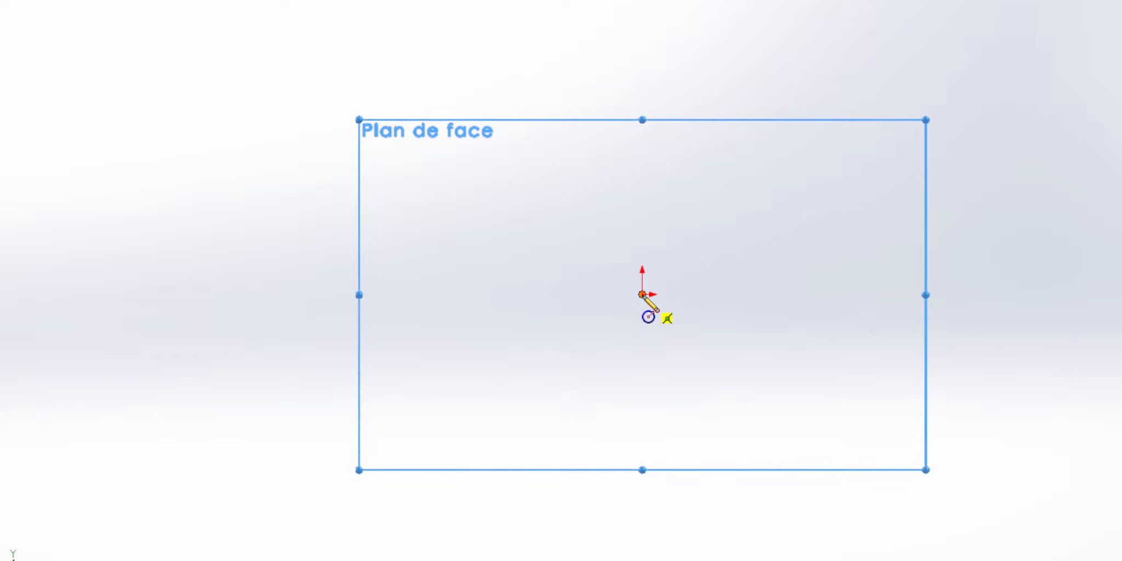
left_click(642, 294)
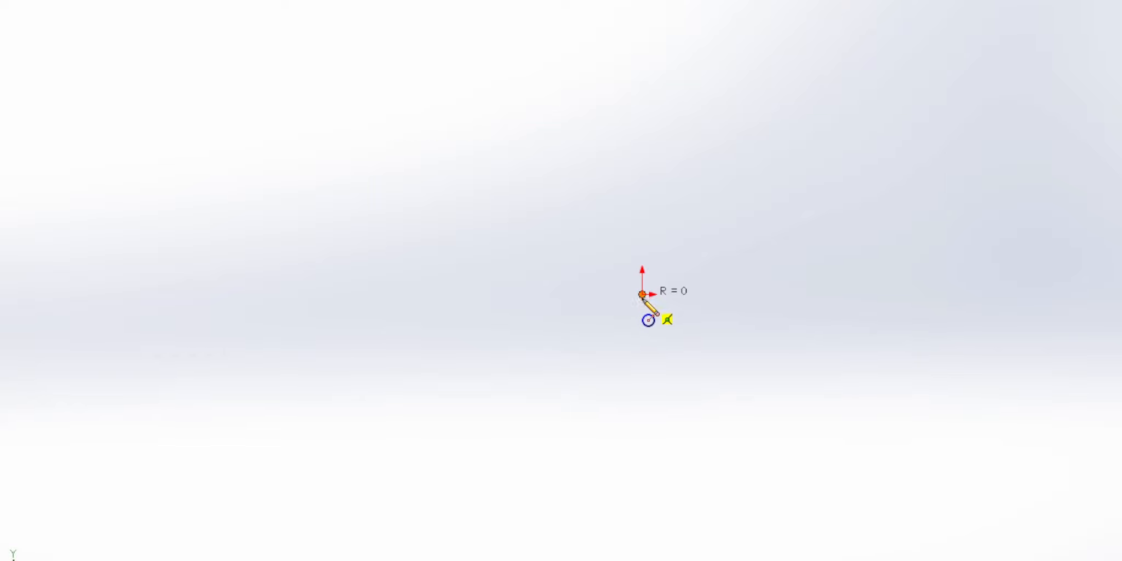
left_click(698, 386)
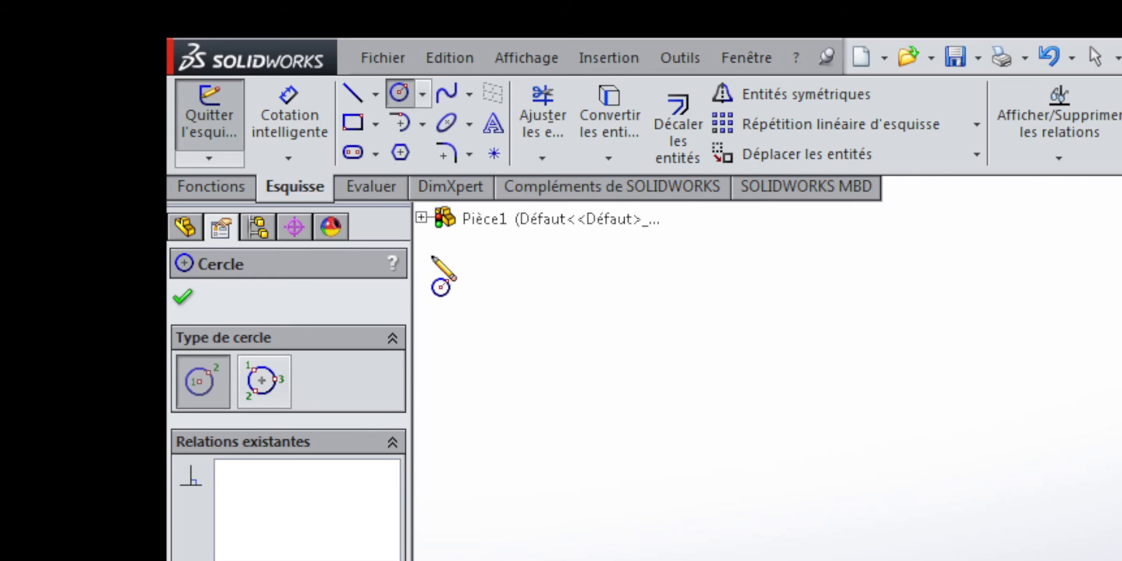
- Dimension the circle's diameter at 16 mm
left_click(280, 113)
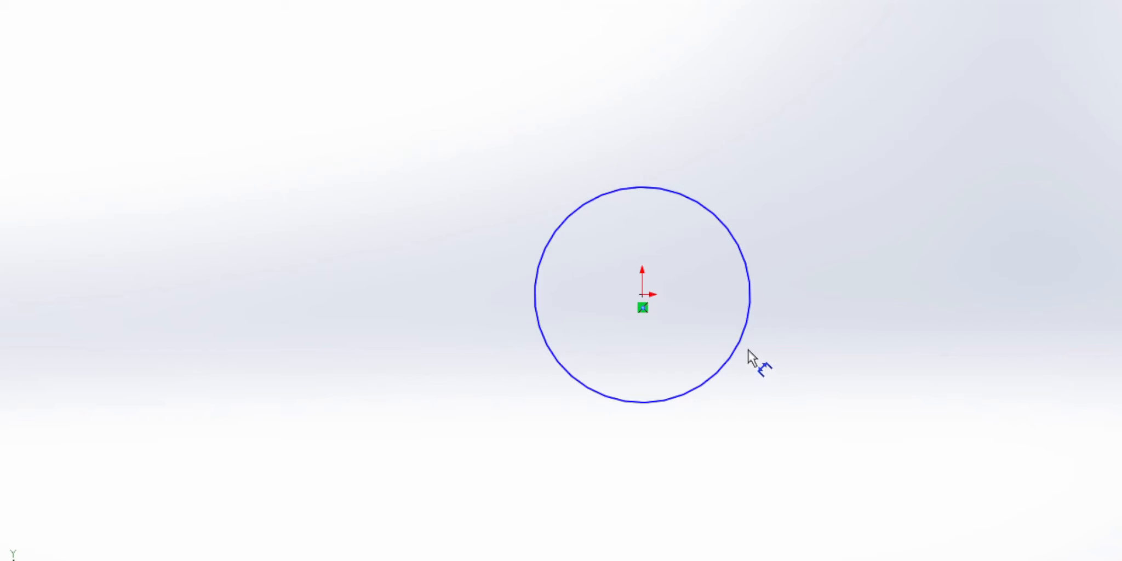
left_click(740, 344)
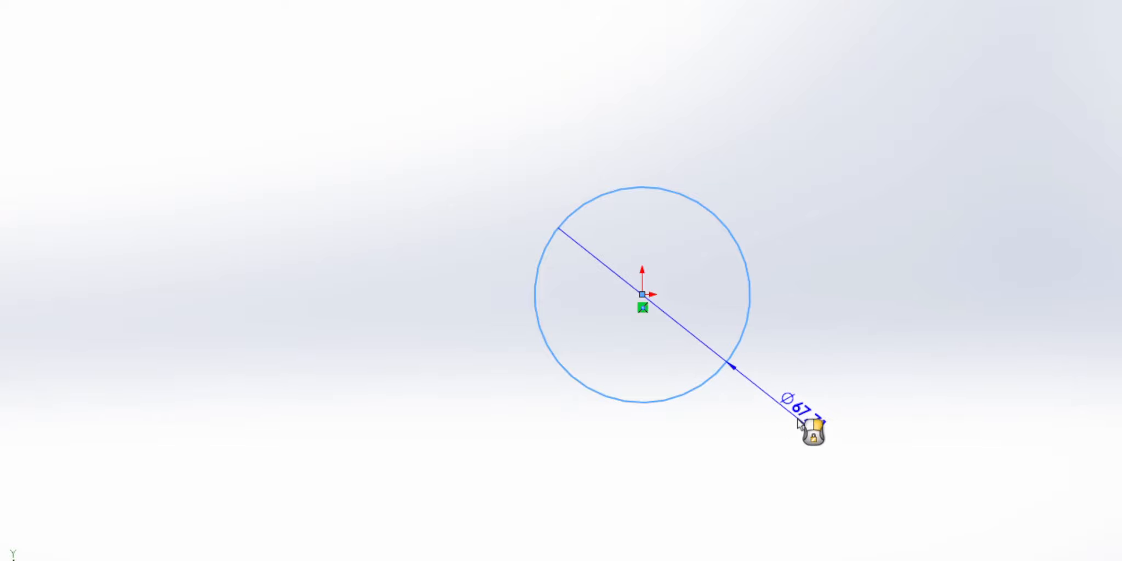
left_click(798, 422)
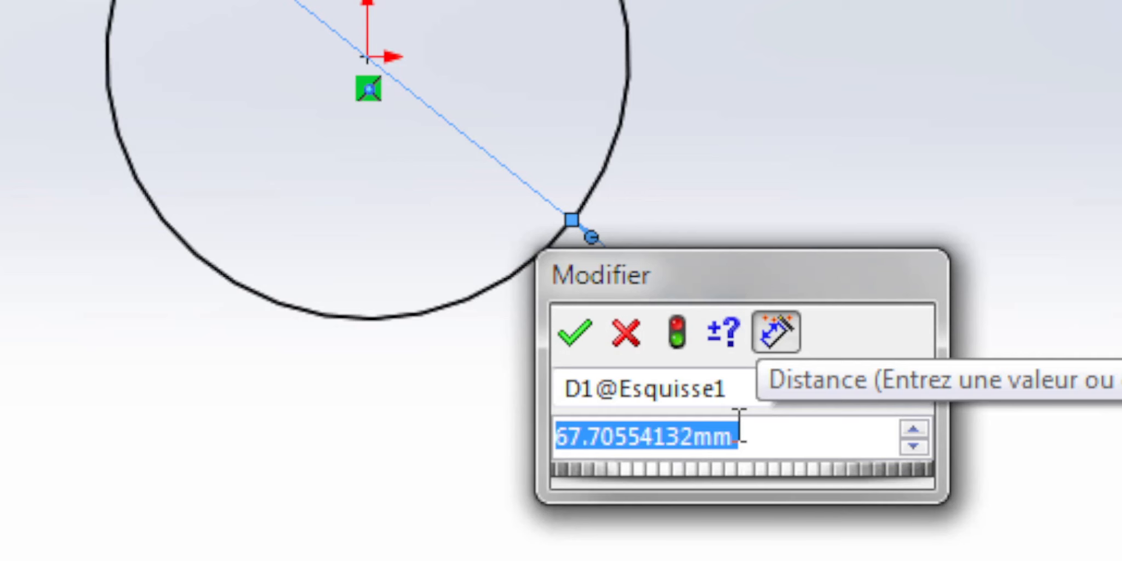
type("16")
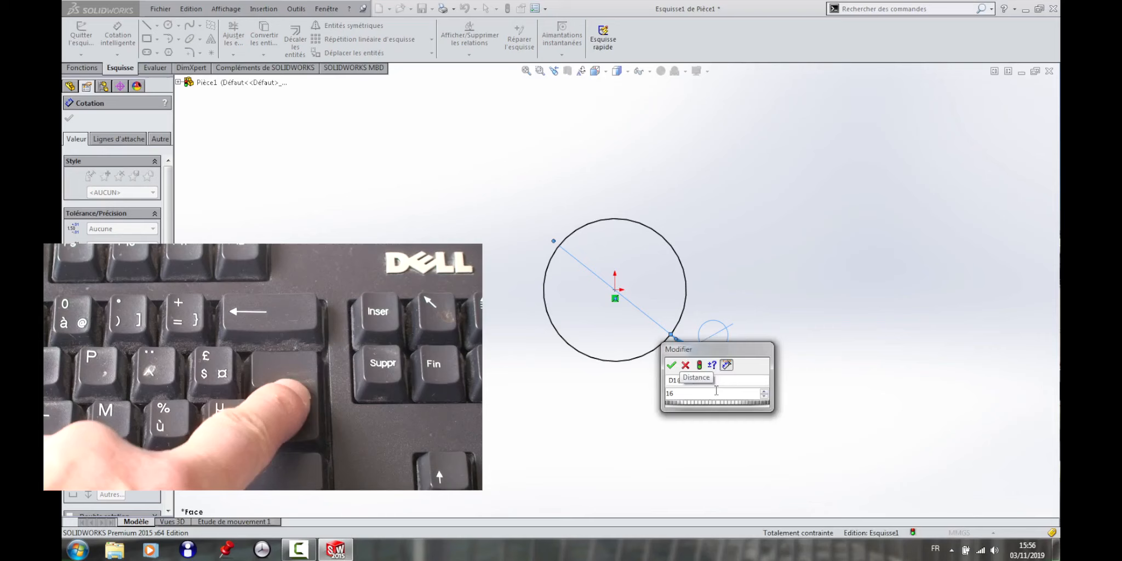
key("Return")
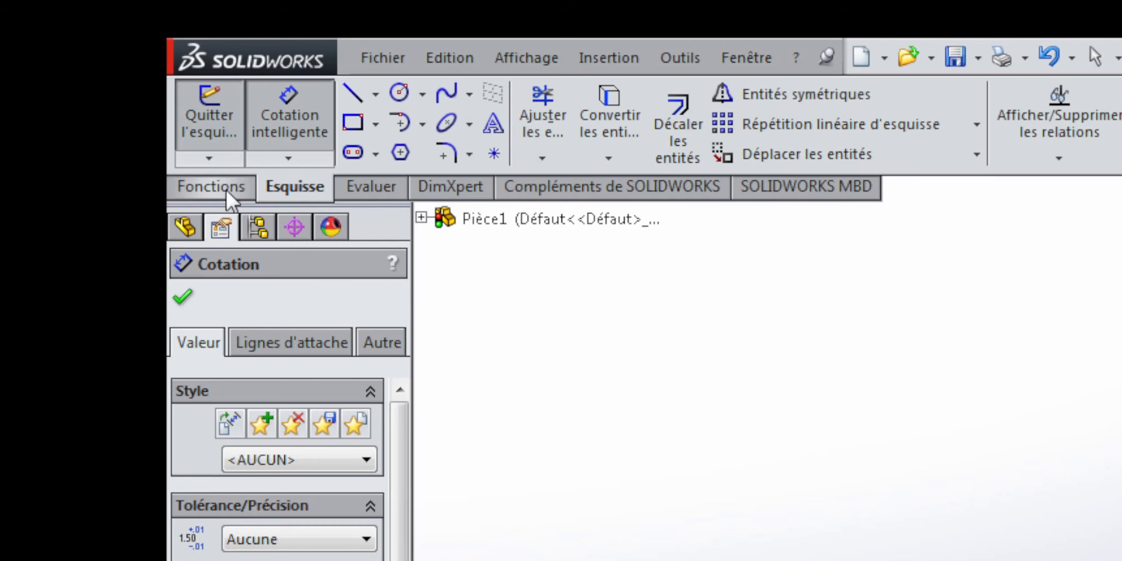
- Extrude the circle as a boss with a blind depth of 16 mm
left_click(222, 186)
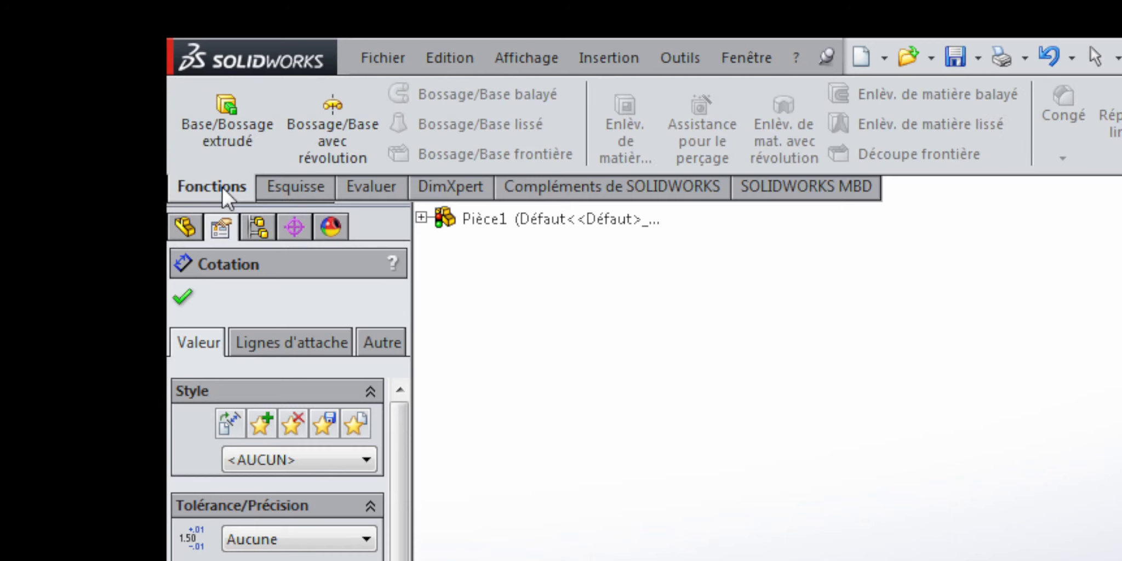
left_click(227, 128)
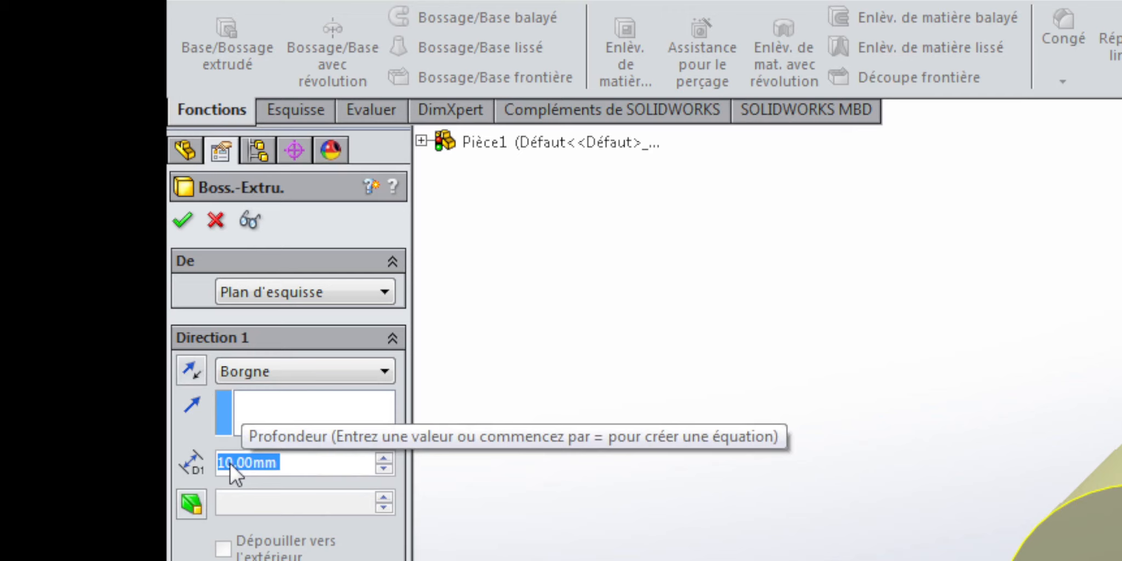
left_click(230, 462)
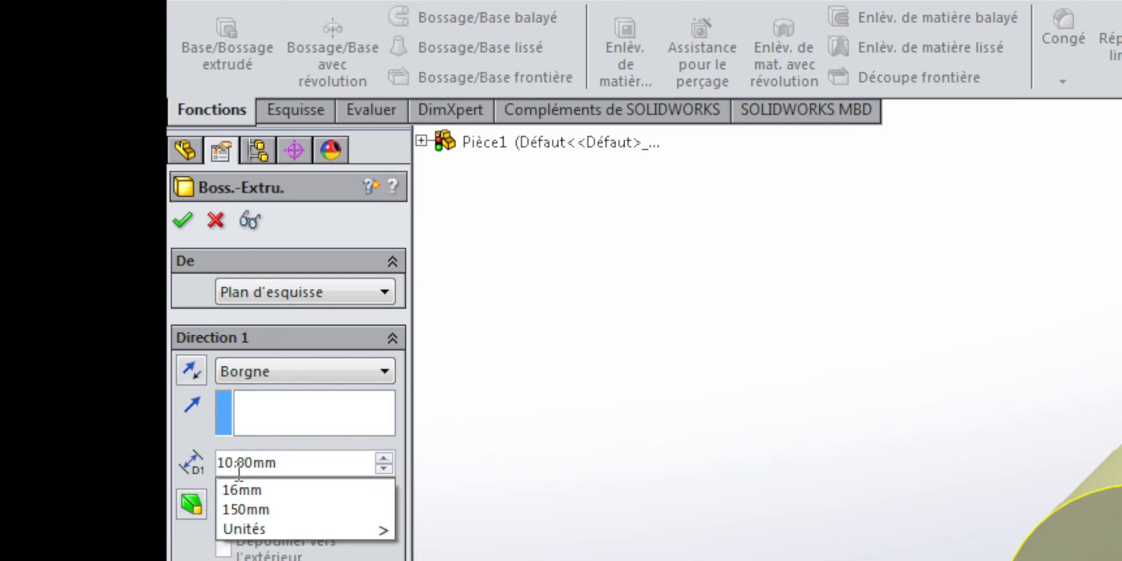
mouse_move(262, 502)
key("BackSpace")
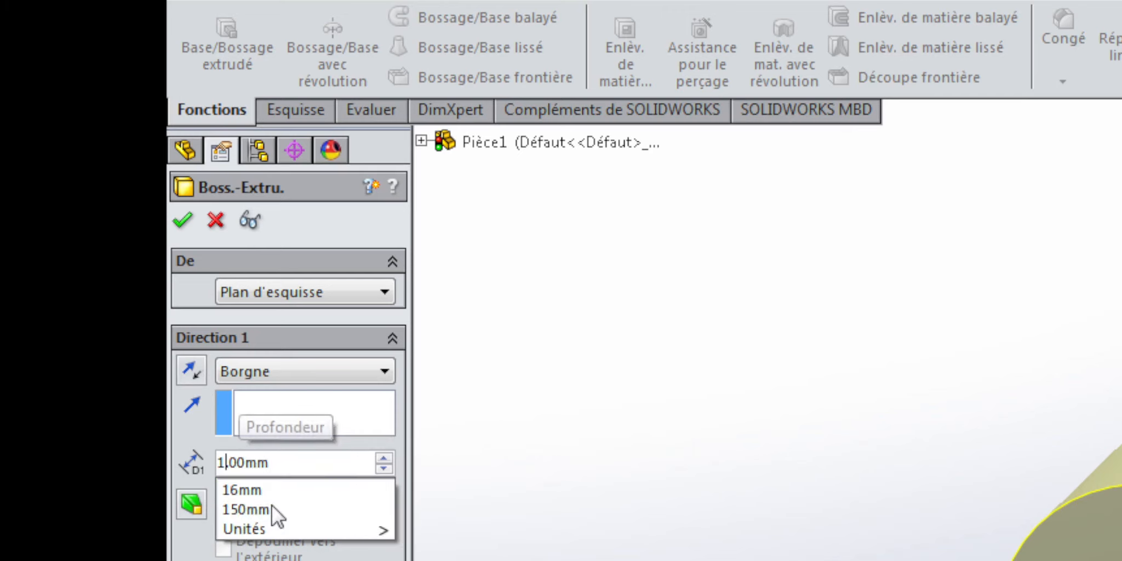
type("6.")
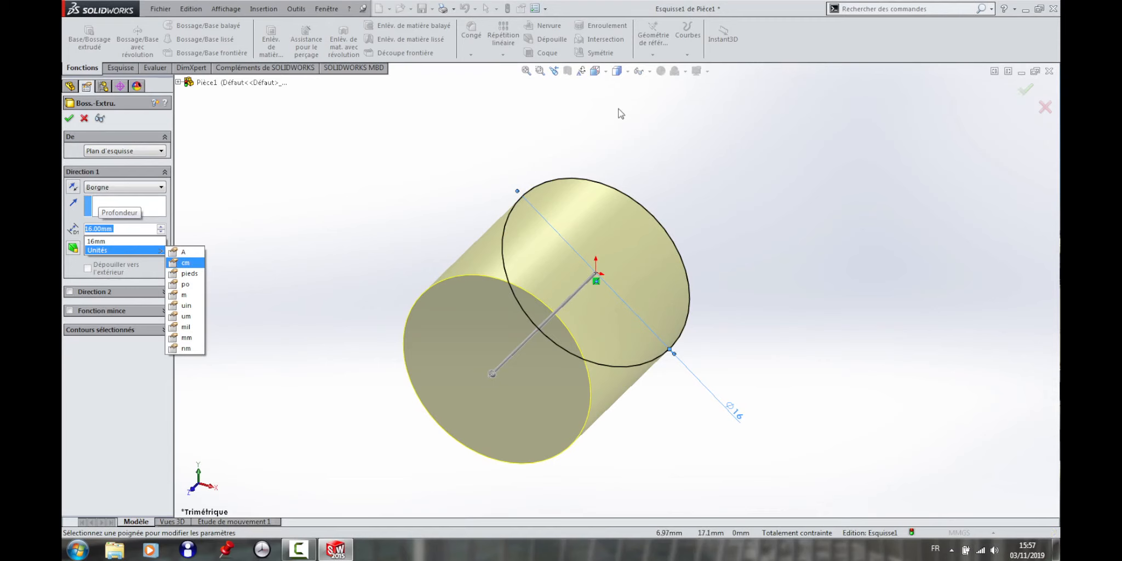
left_click(68, 119)
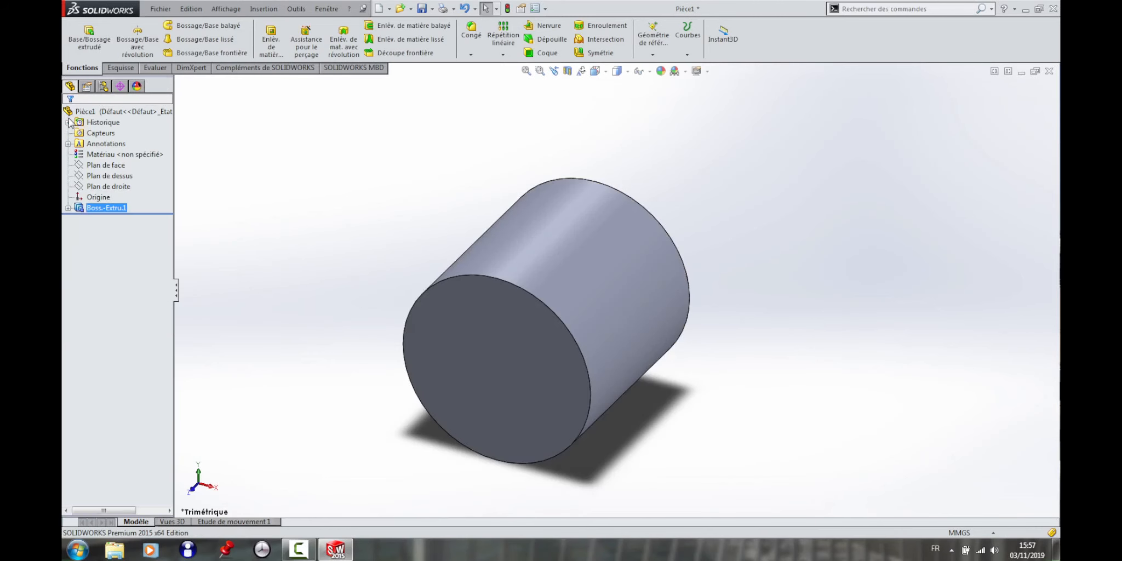
- Sketch a circle about 13.1 mm in diameter on the cylinder's front end face, centred on the origin
scroll(383, 359, "up", 2)
scroll(531, 396, "up", 1)
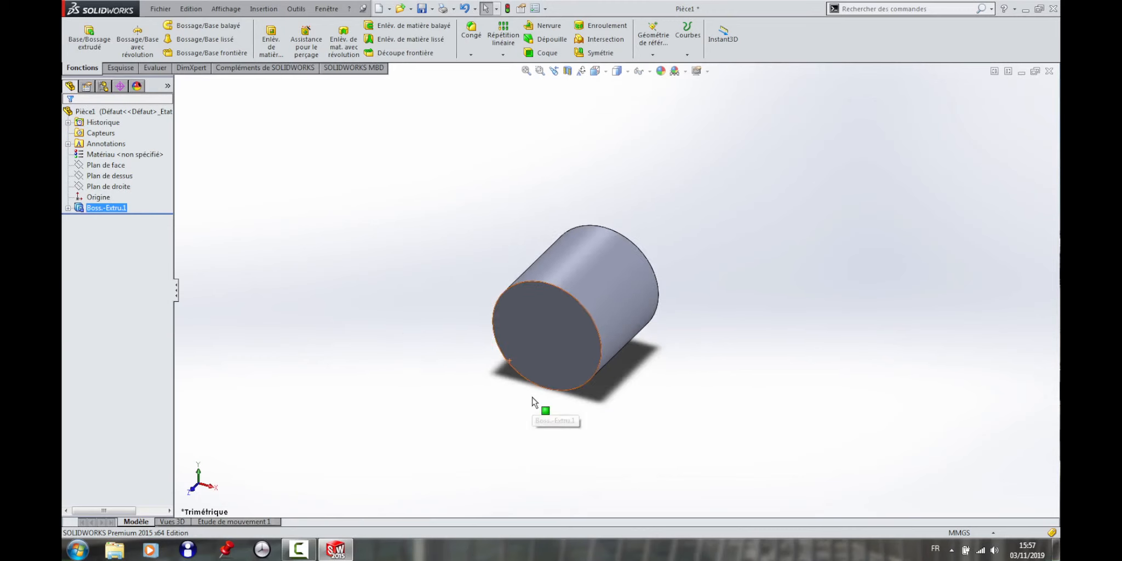
scroll(530, 397, "down", 1)
middle_click_drag(721, 310, 652, 378)
middle_click_drag(524, 383, 564, 369)
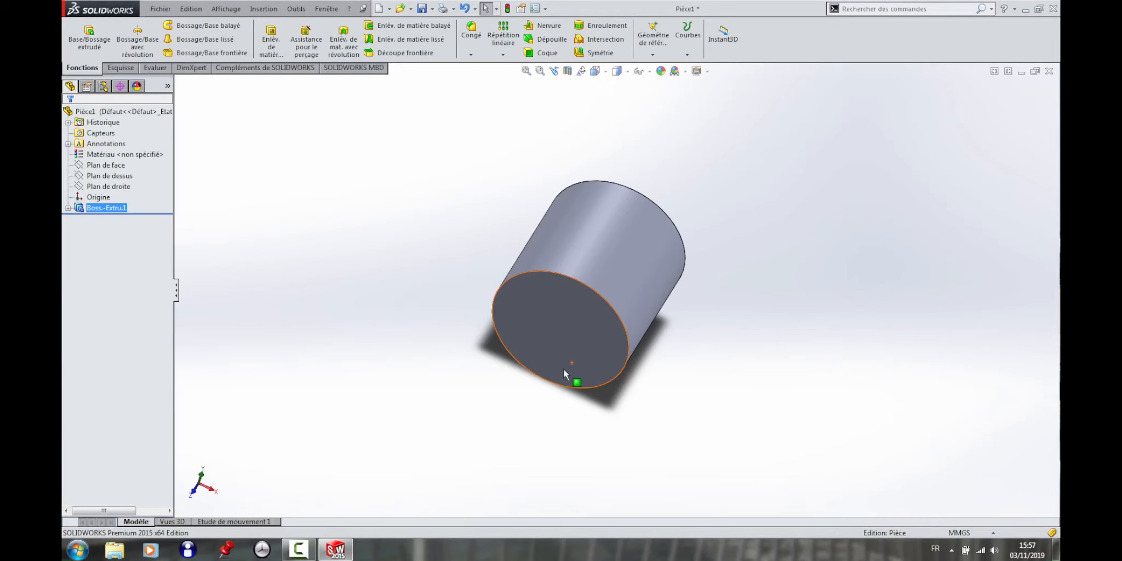
left_click(553, 317)
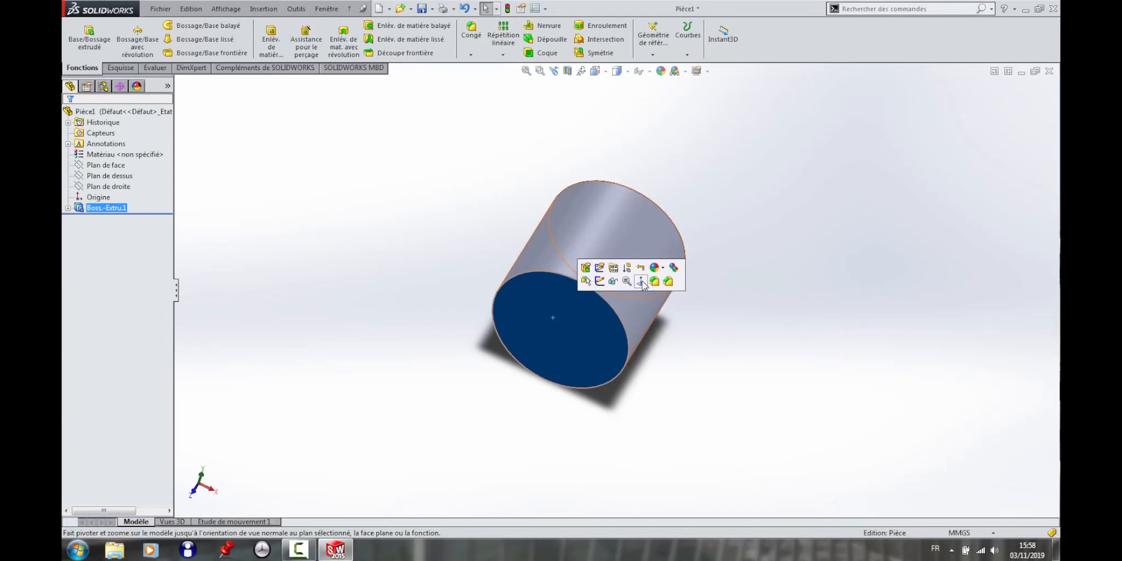
left_click(759, 283)
scroll(644, 298, "up", 4)
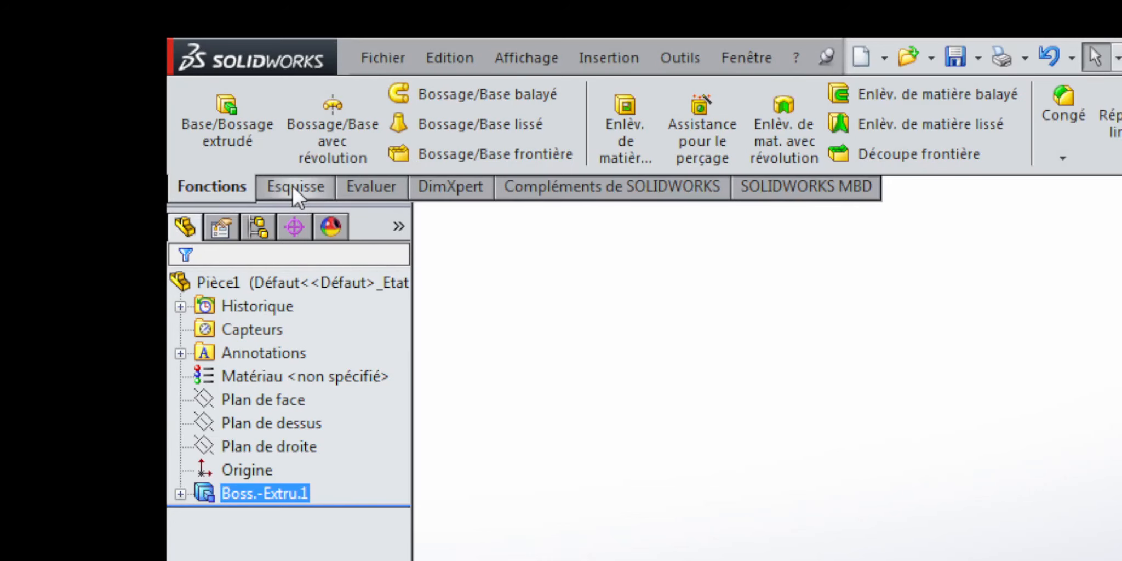
left_click(293, 185)
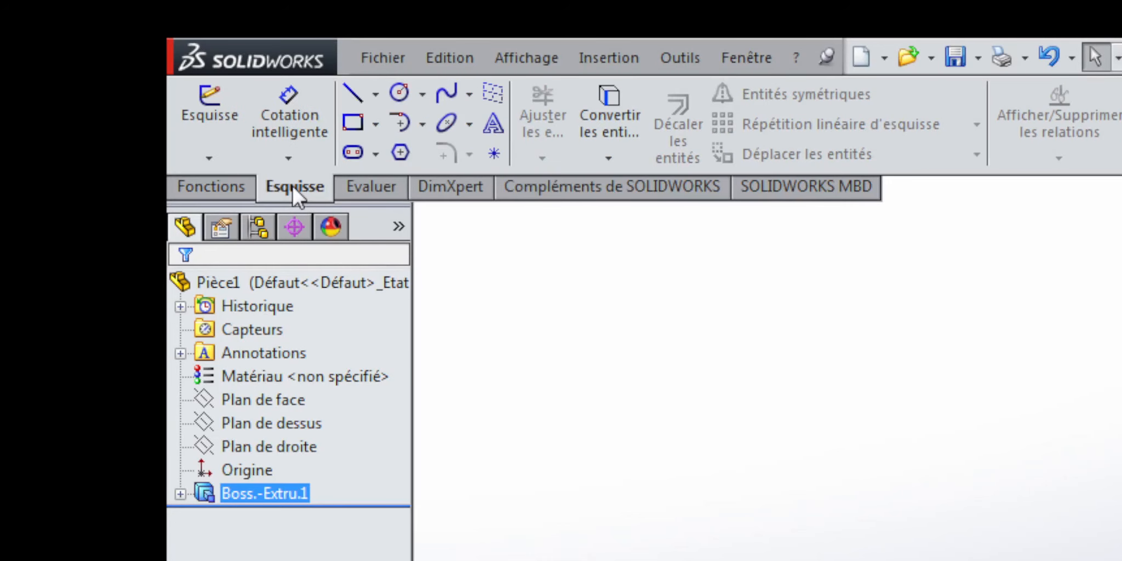
left_click(399, 92)
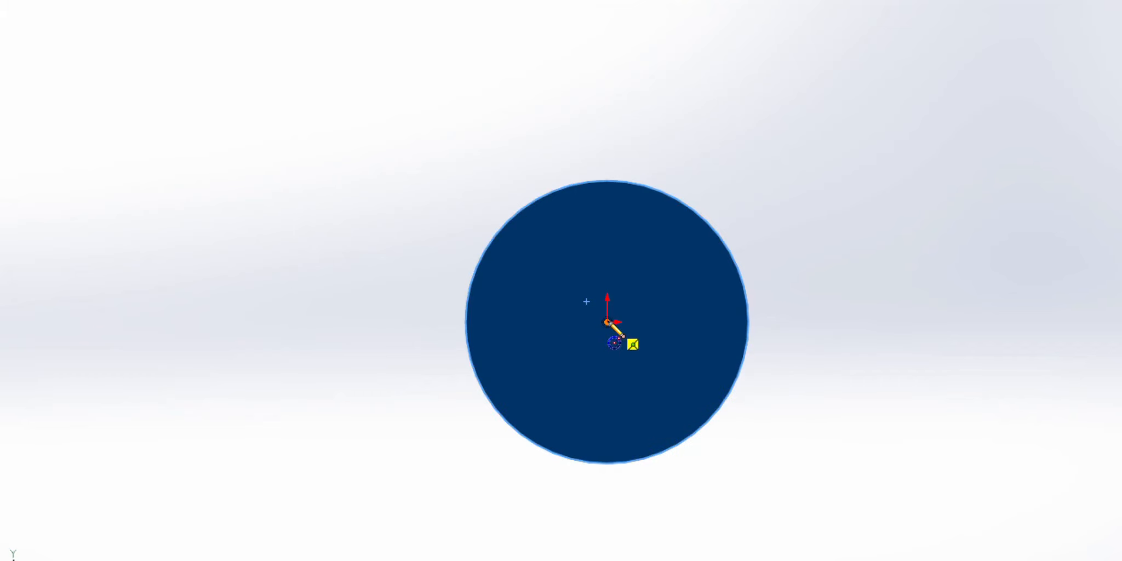
left_click(607, 322)
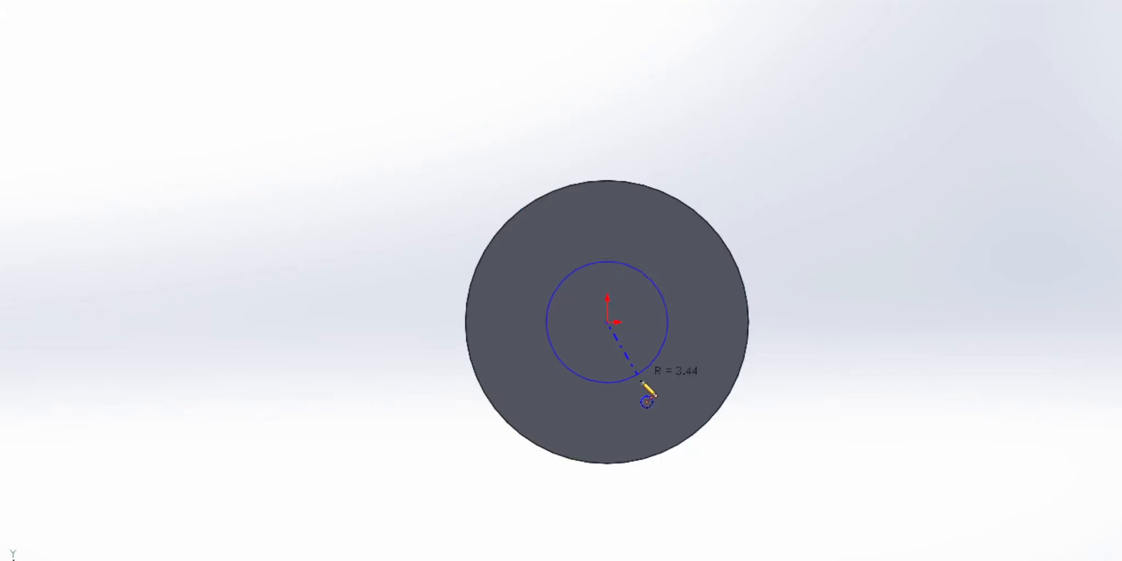
left_click(666, 424)
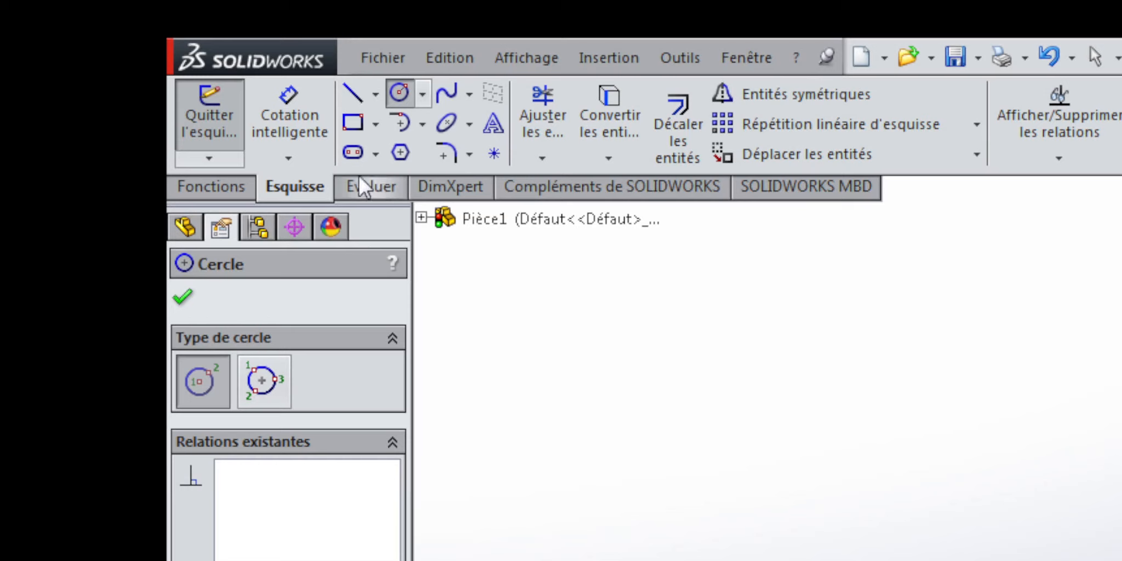
- Dimension the diameter of the end-face circle at 28 mm
left_click(291, 110)
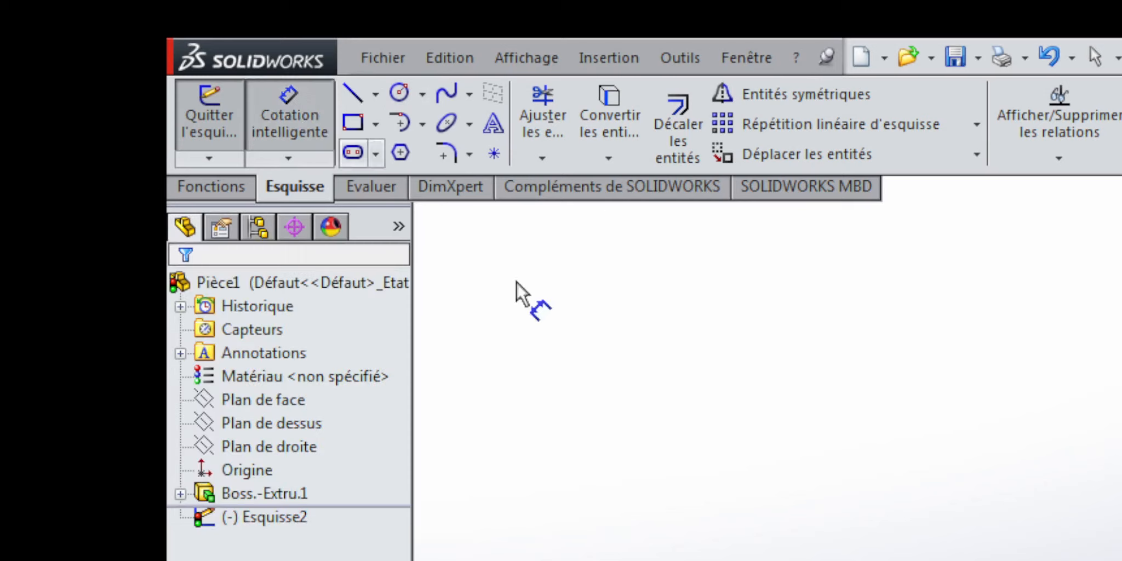
left_click(655, 355)
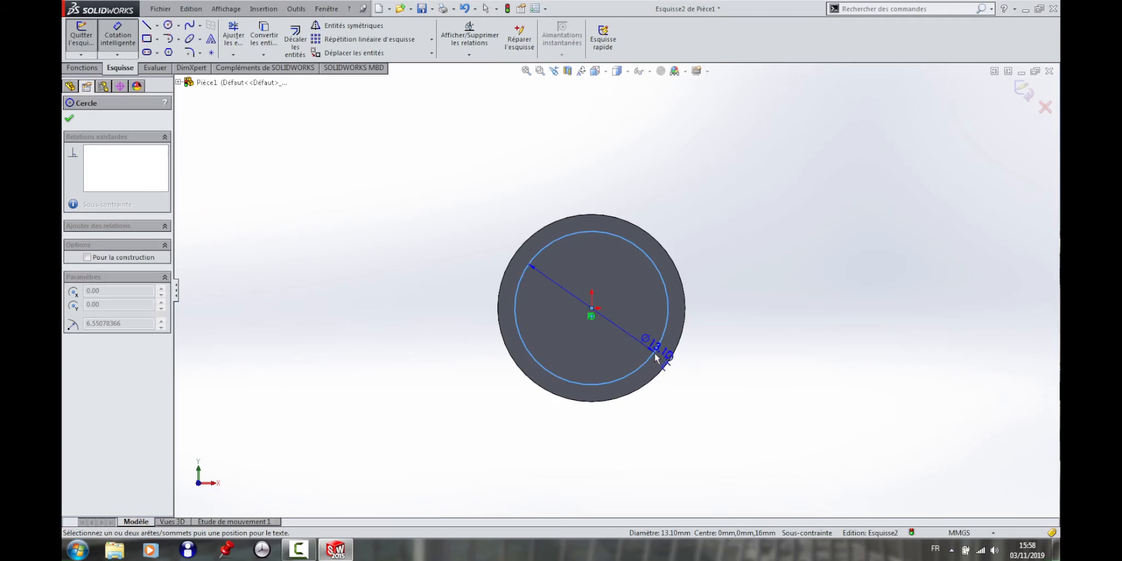
left_click(783, 412)
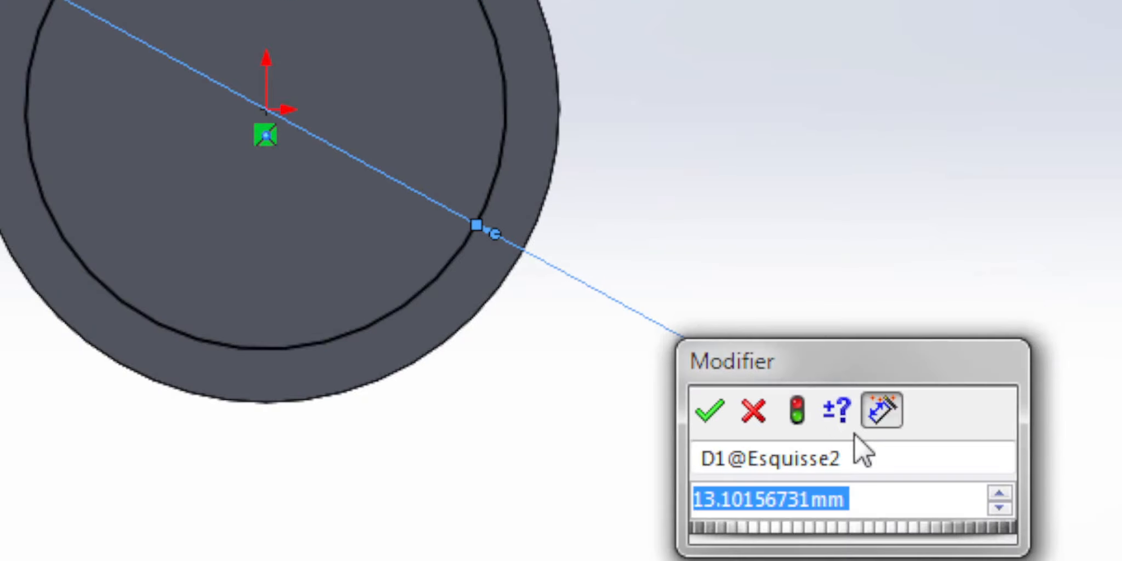
type("28")
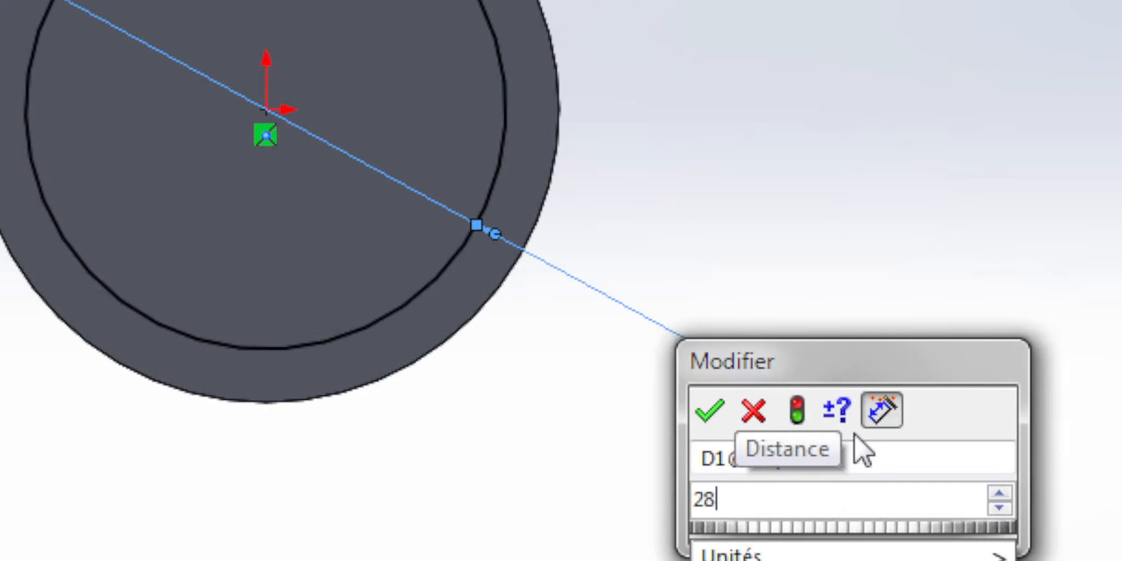
key("Return")
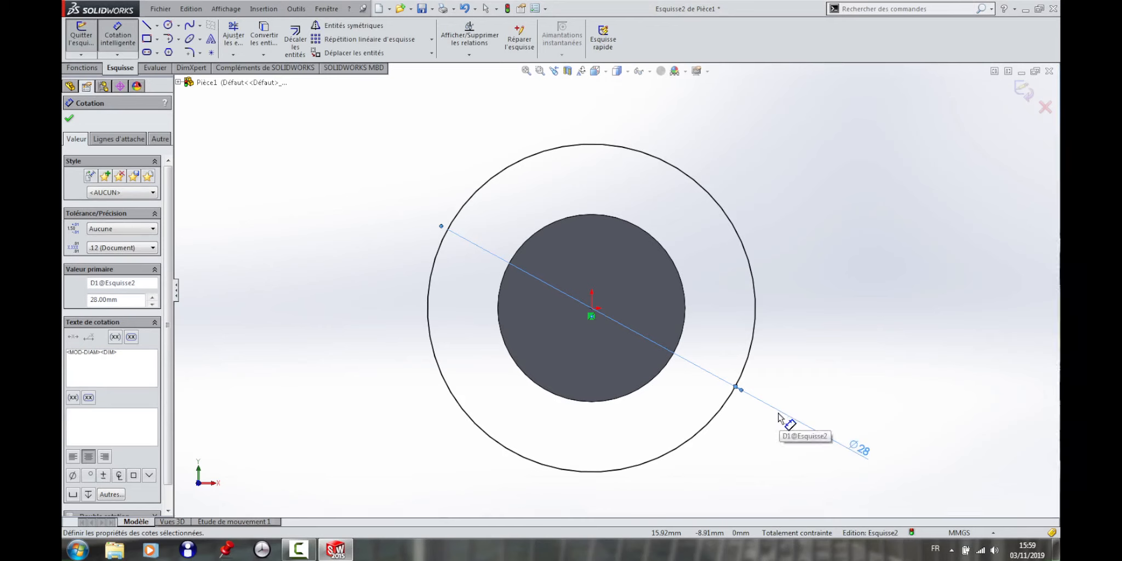
- Change the end-face circle's diameter dimension to 14 mm
double_click(860, 450)
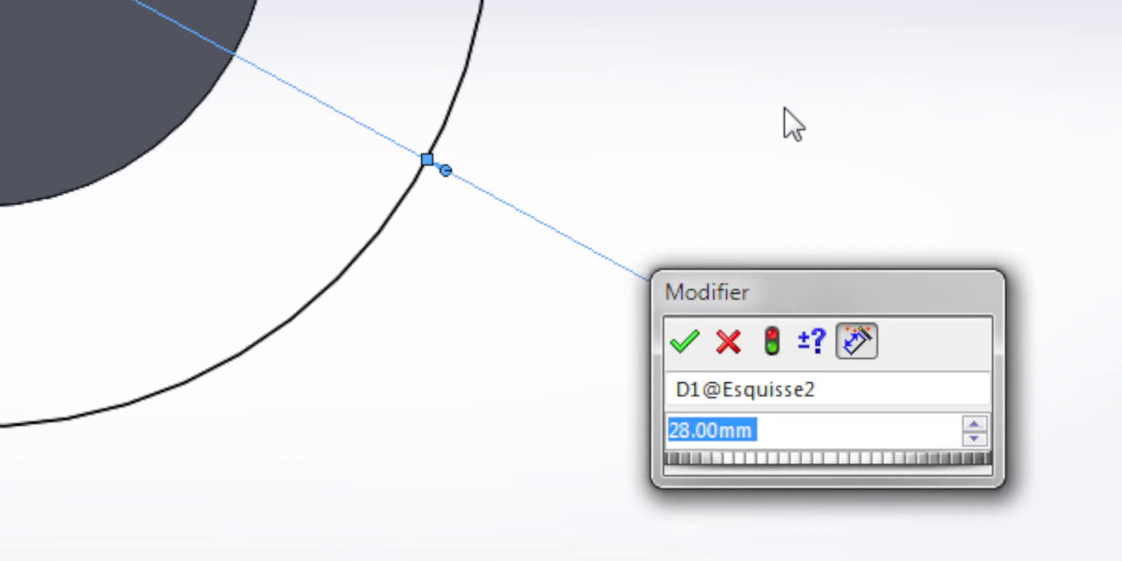
type("14")
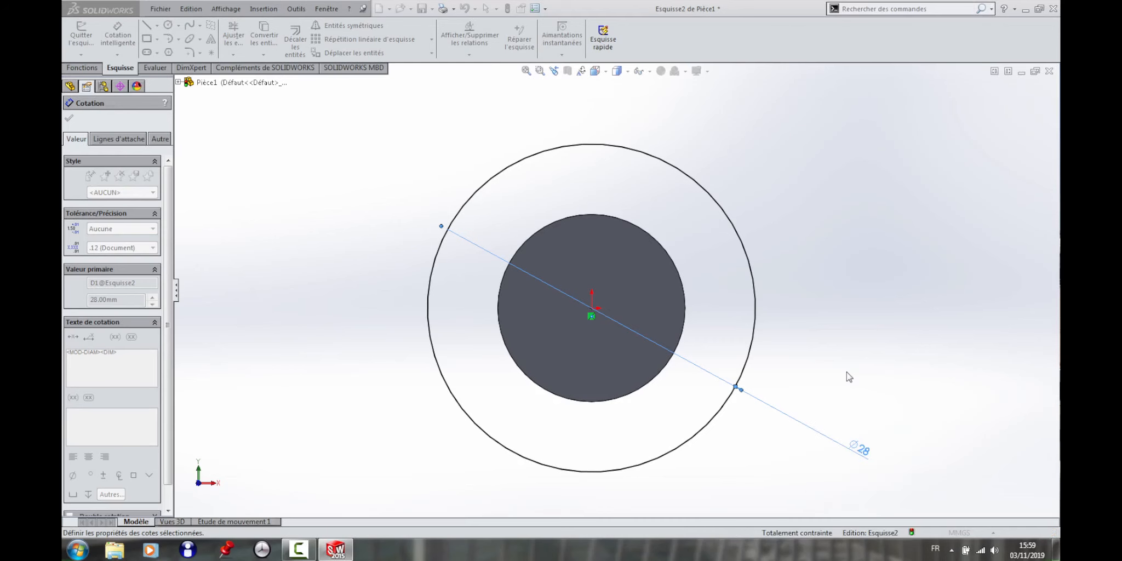
key("Return")
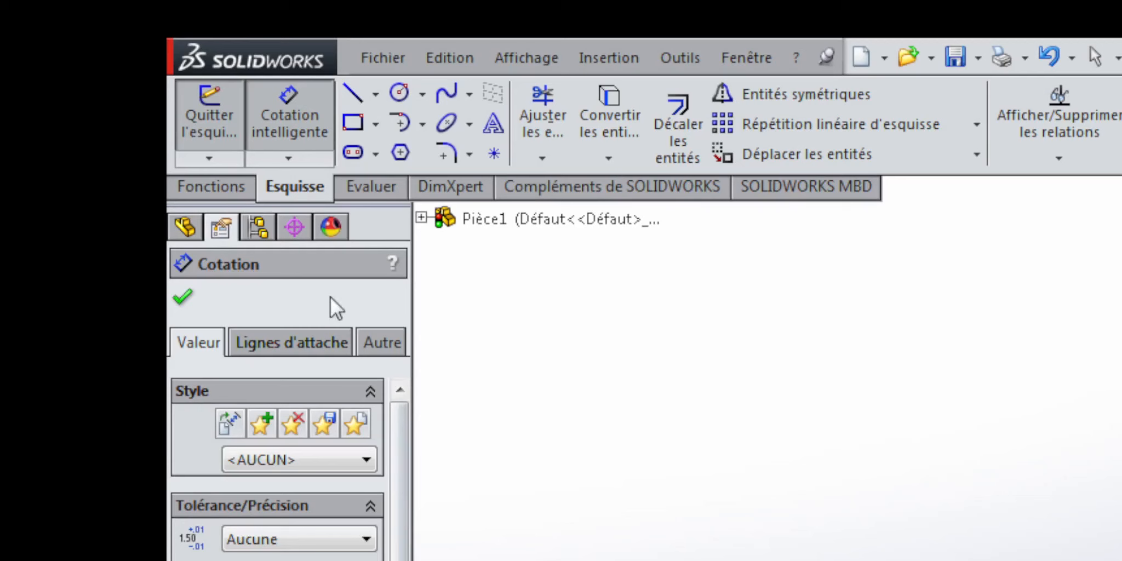
- Extrude the end-face circle as a merged boss with a blind depth of 28 mm
left_click(227, 187)
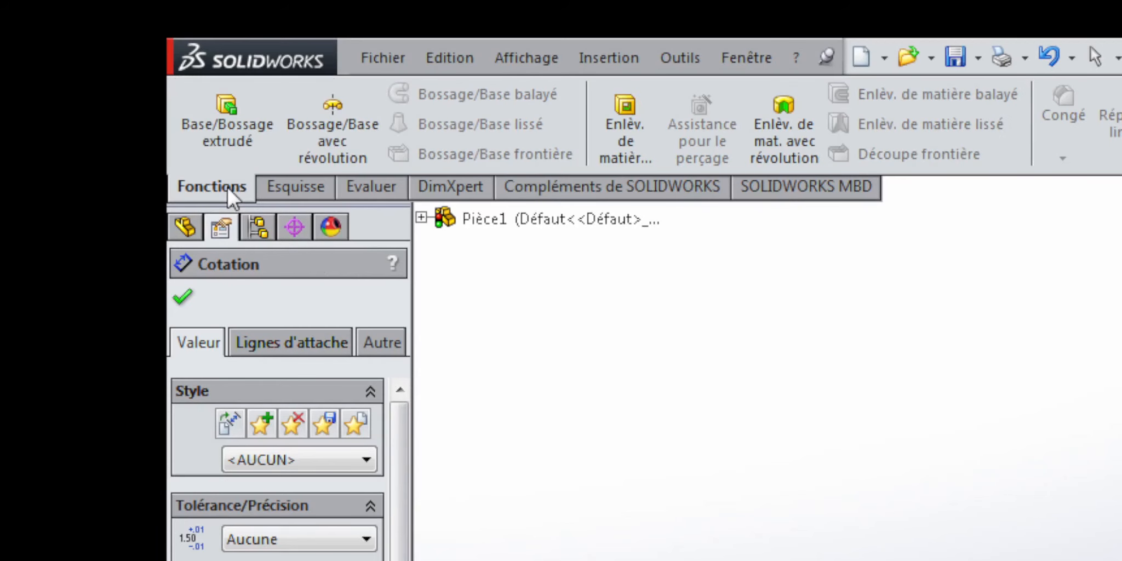
left_click(220, 124)
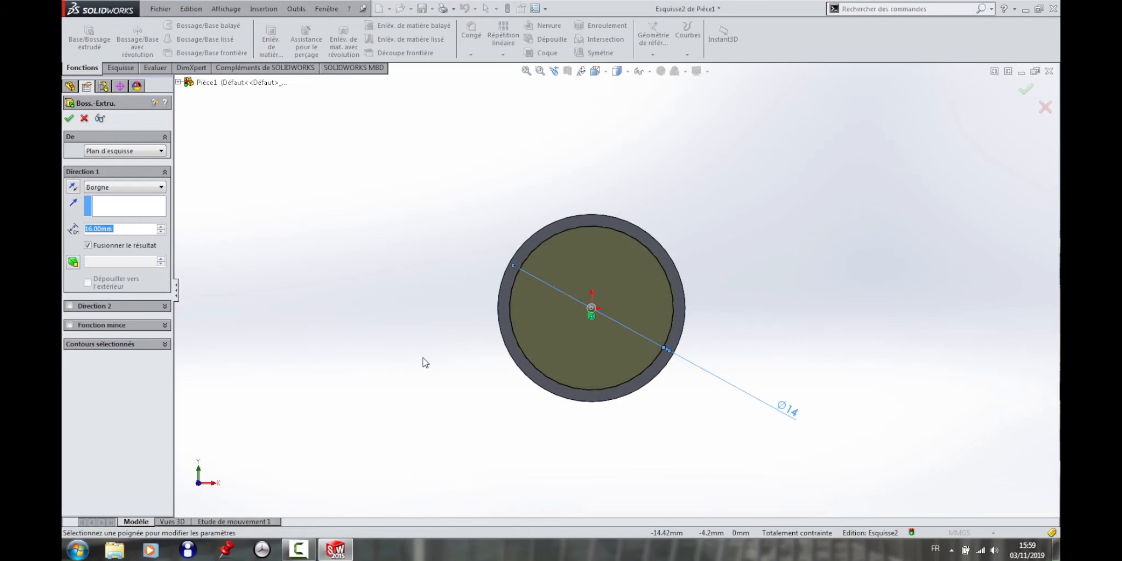
middle_click_drag(405, 358, 372, 416)
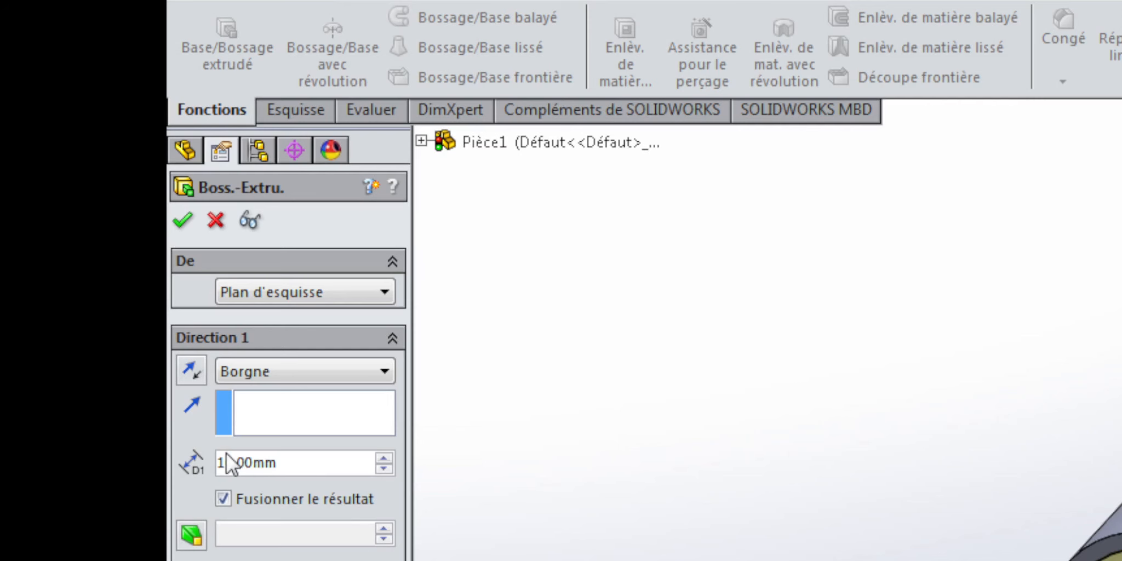
double_click(226, 462)
key("BackSpace")
type("28")
key("Return")
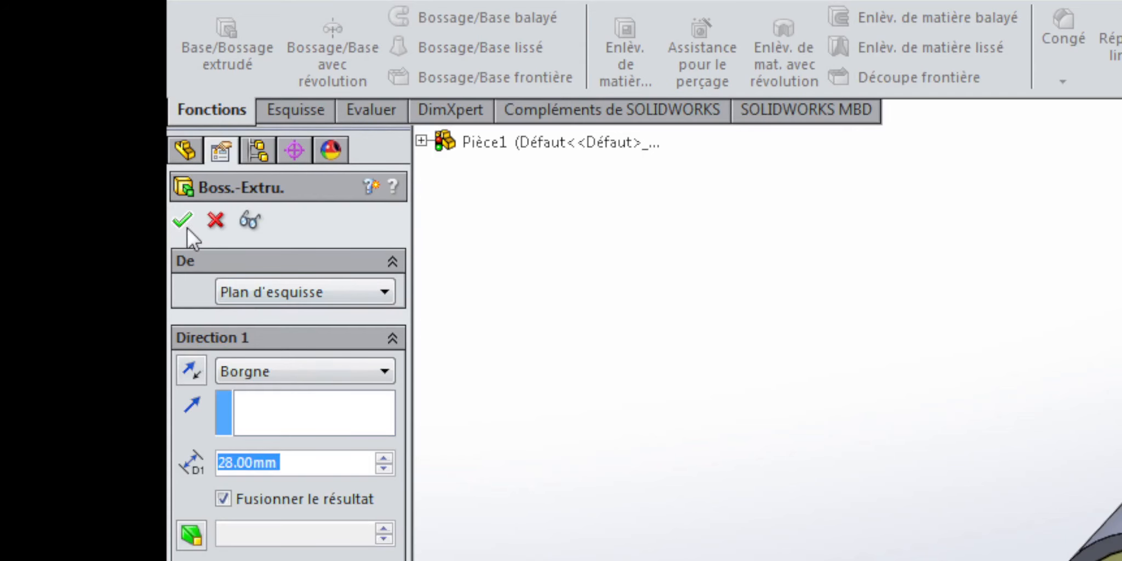
left_click(69, 118)
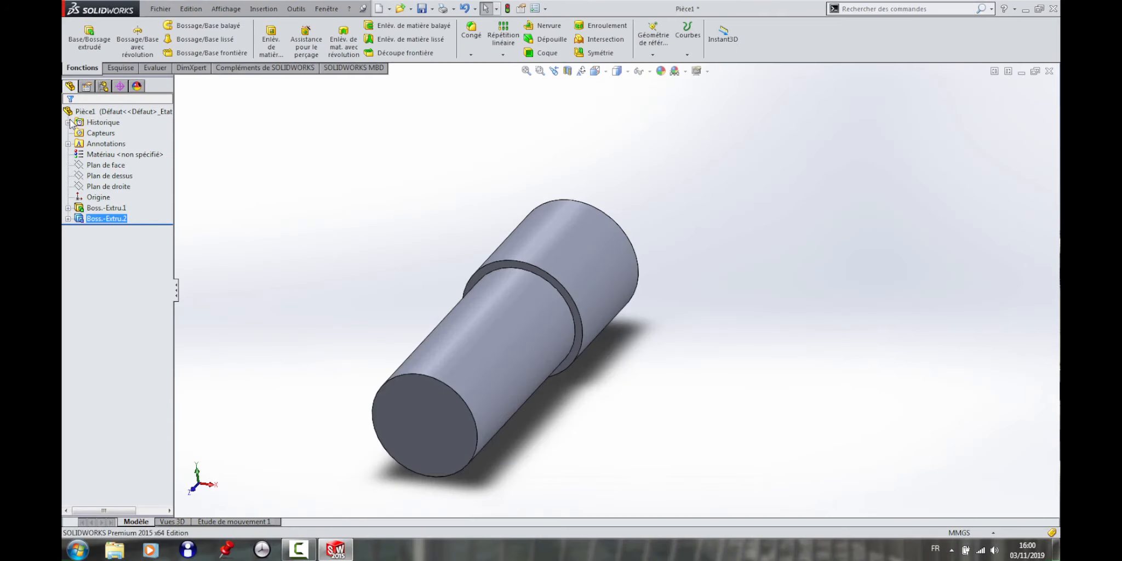
- Chamfer the larger cylinder's outer edge at the shoulder by 1 mm at 45 degrees
middle_click_drag(445, 266, 449, 325)
scroll(492, 276, "down", 1)
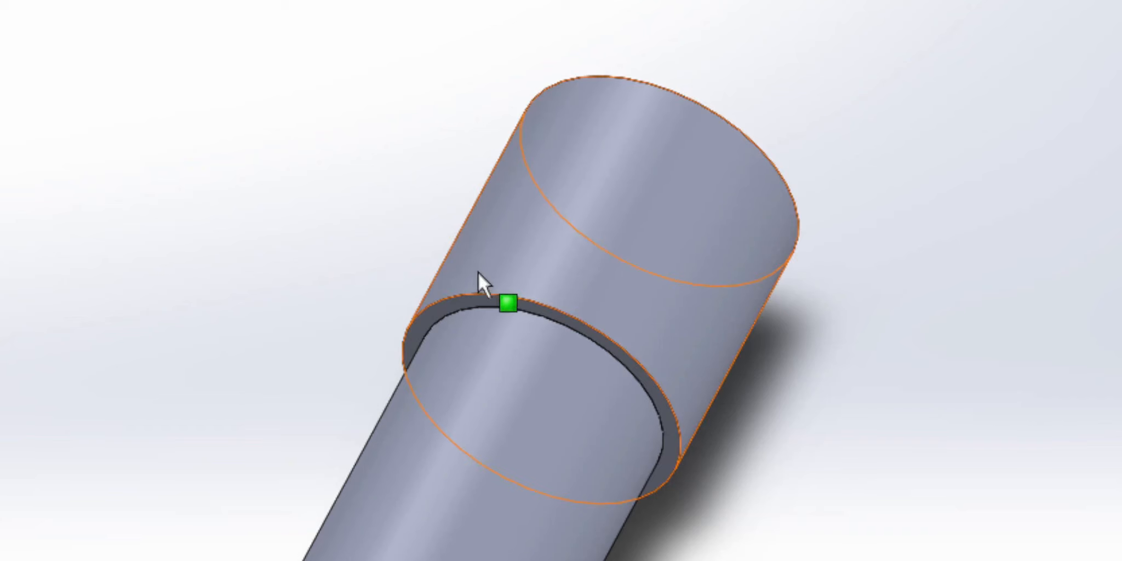
left_click(480, 297)
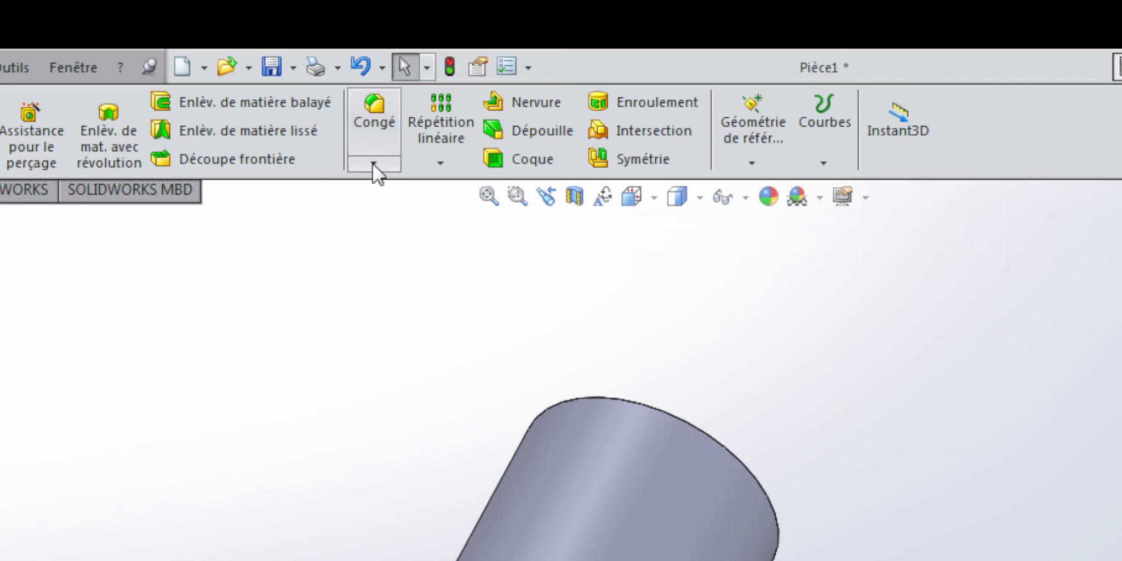
left_click(373, 162)
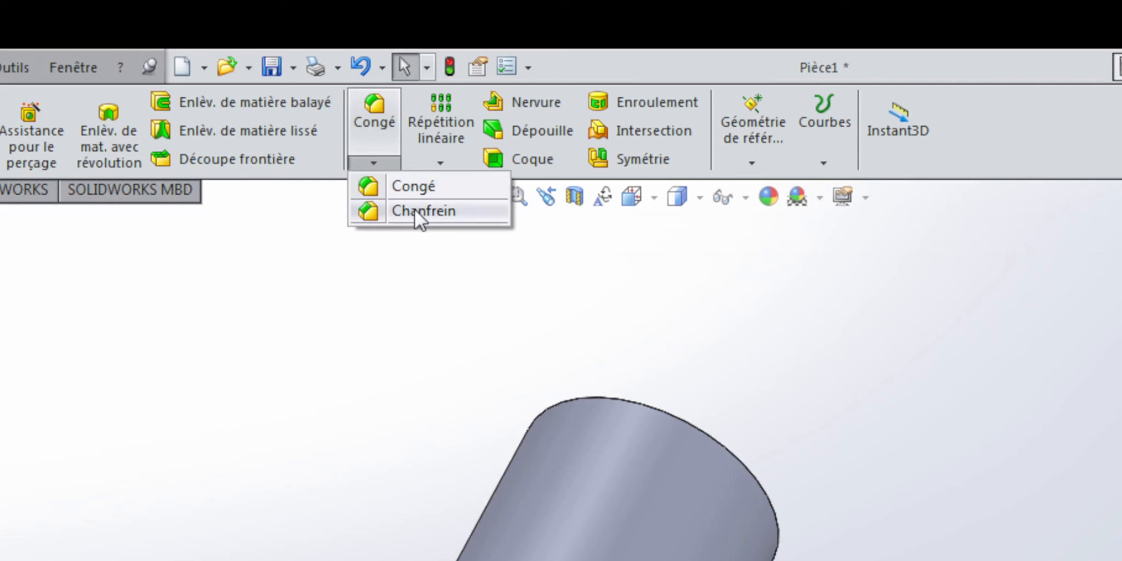
left_click(414, 209)
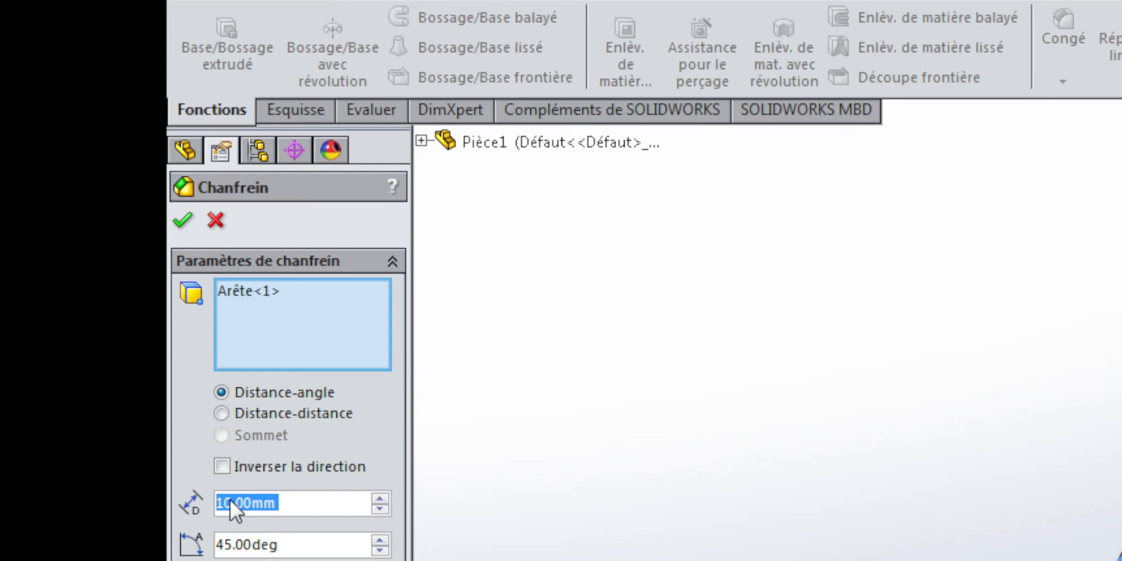
left_click(232, 502)
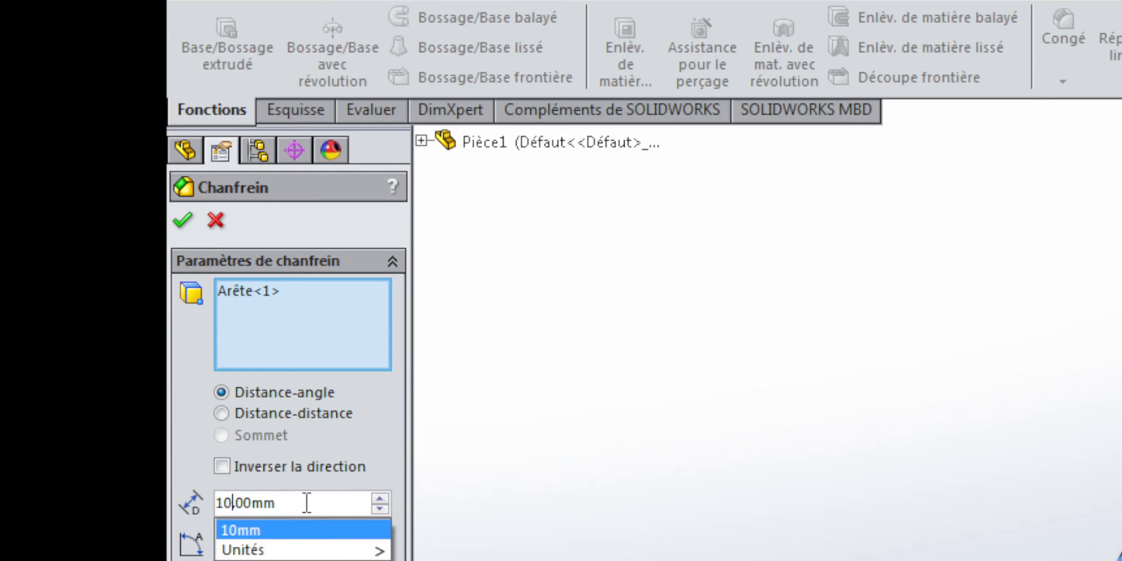
key("BackSpace")
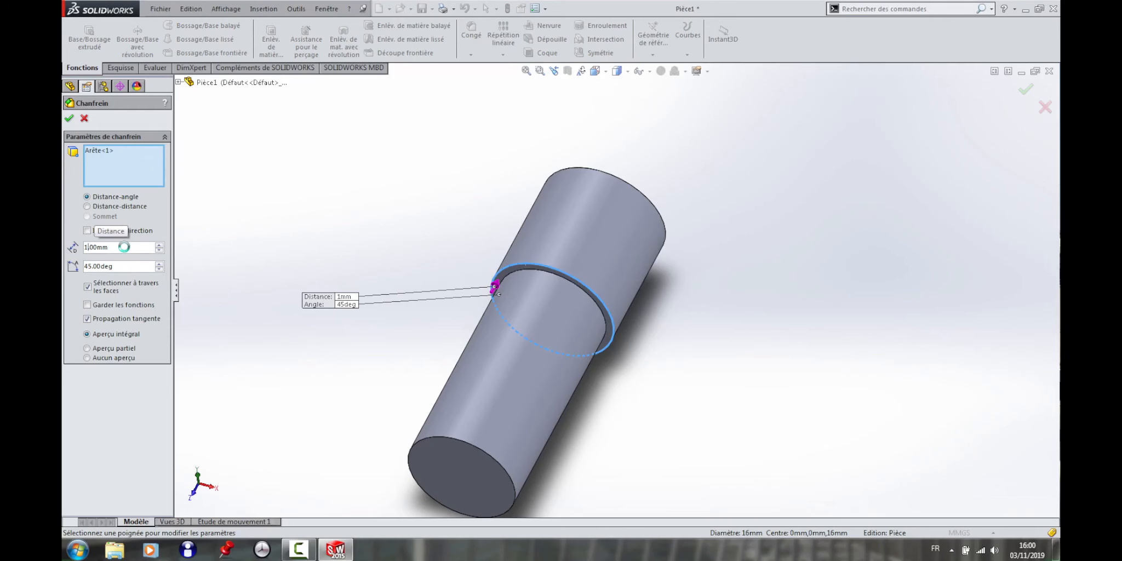
key("Return")
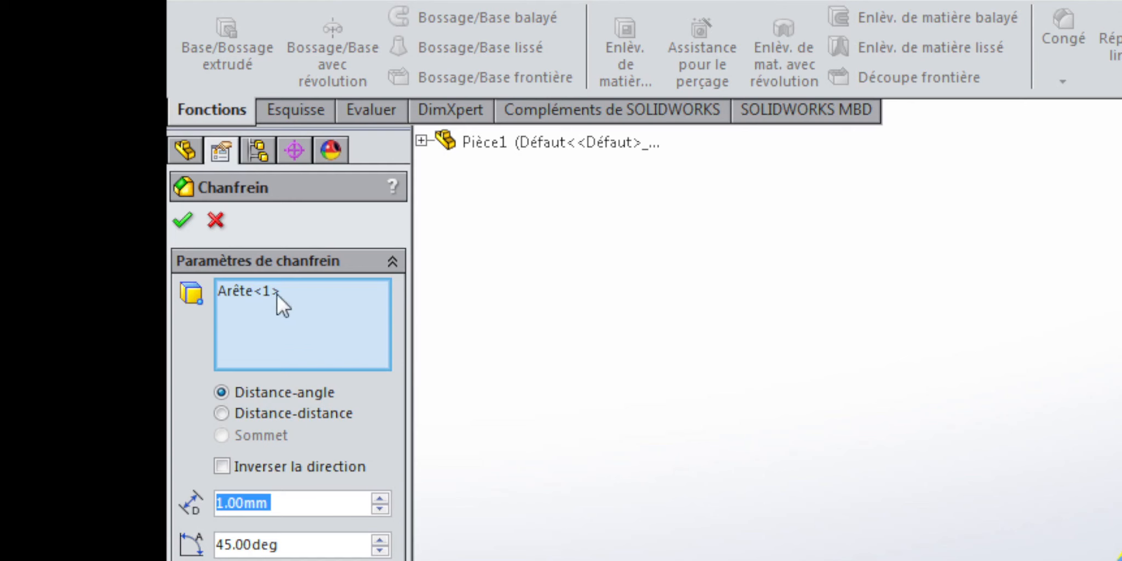
left_click(181, 221)
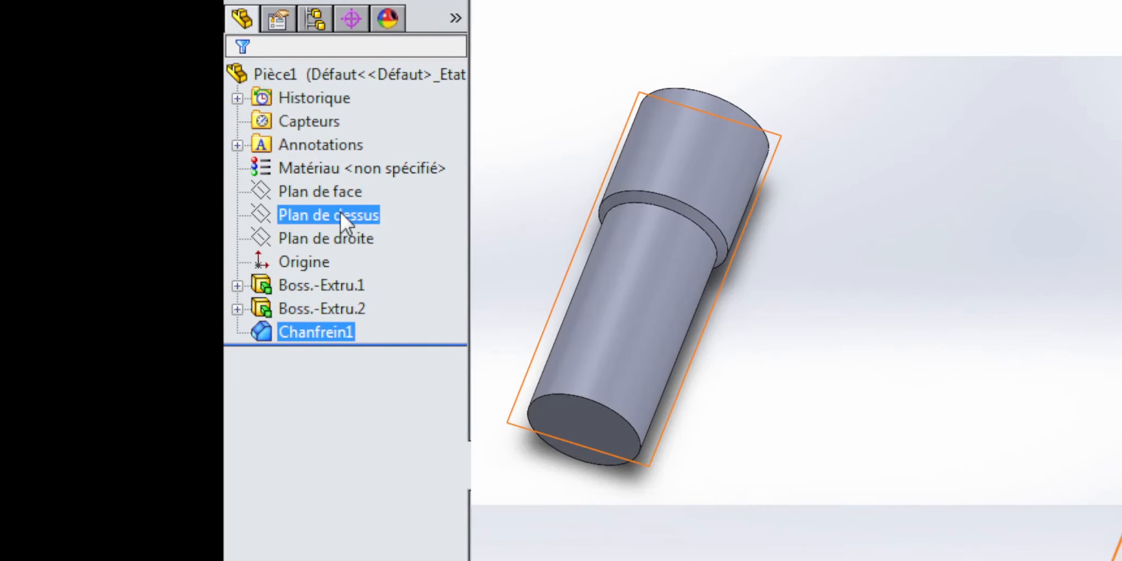
- Start a cosmetic thread on the circular edge at the free end of the smaller cylinder
left_click(340, 214)
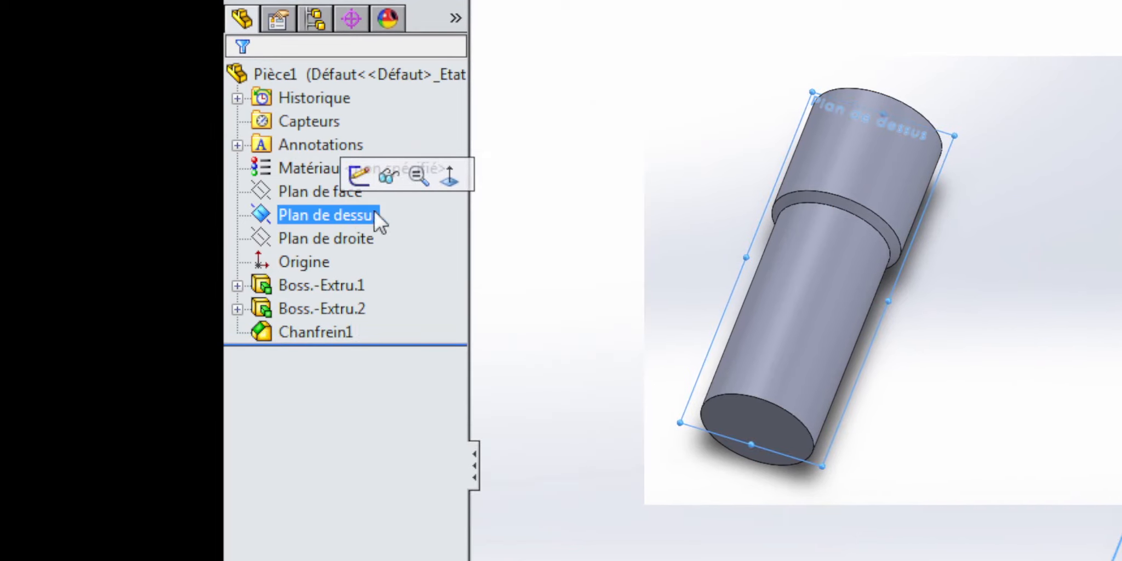
left_click(447, 173)
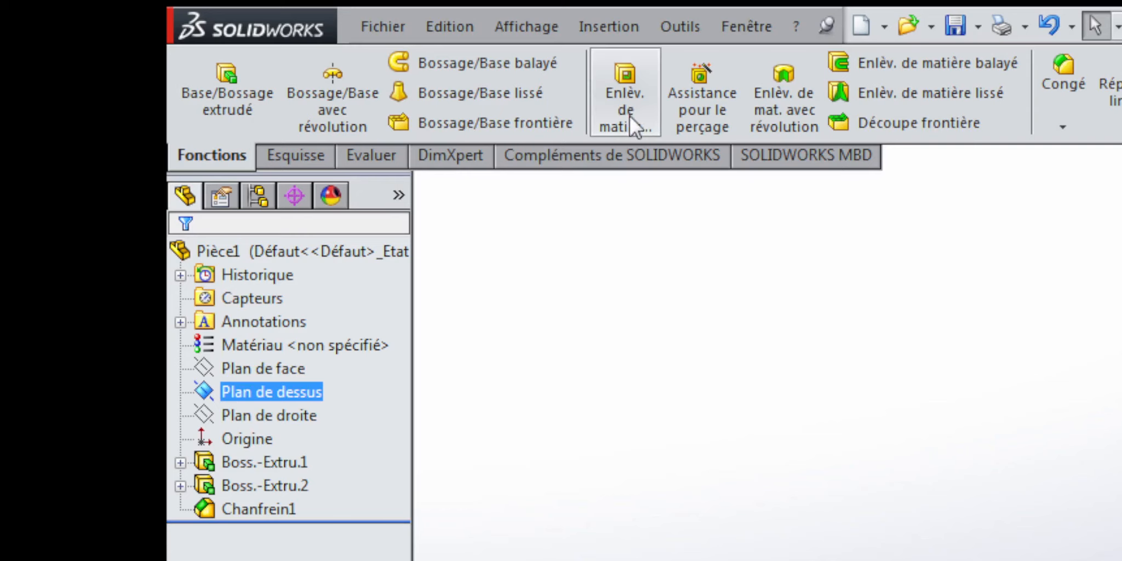
left_click(612, 30)
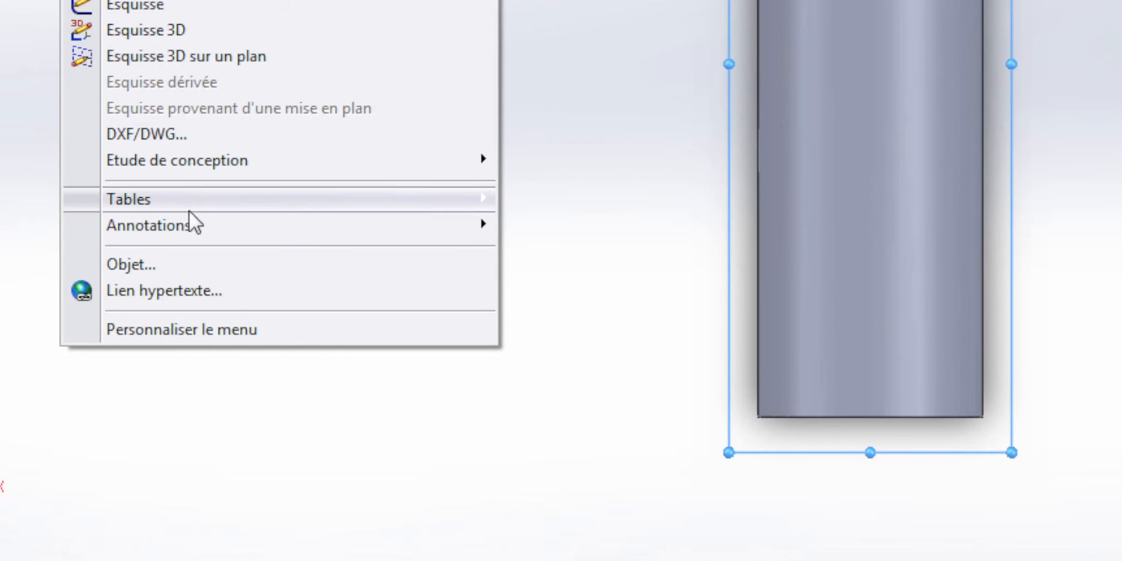
mouse_move(308, 222)
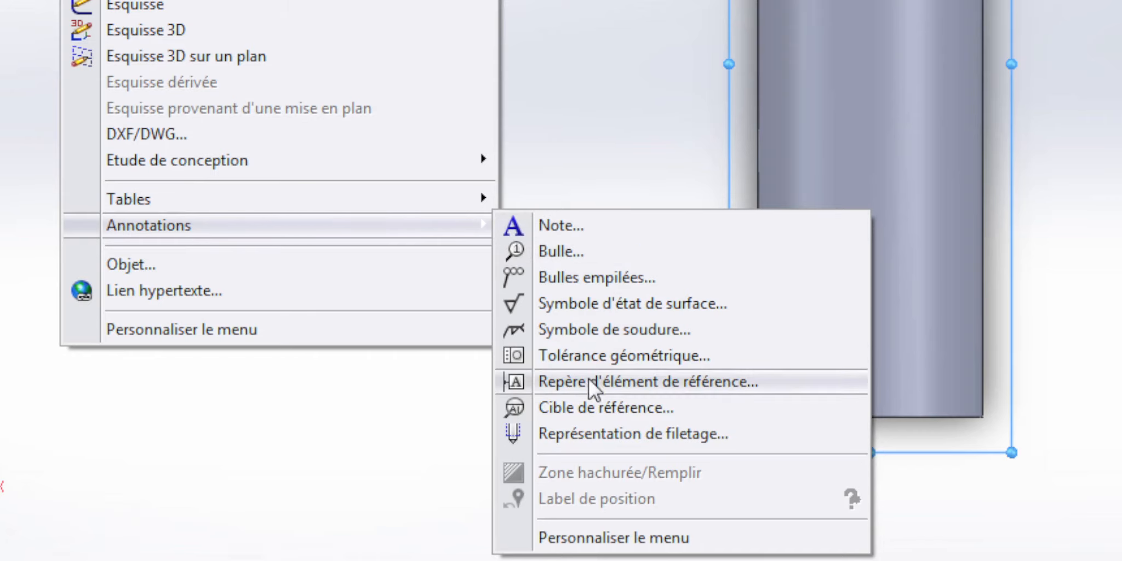
left_click(588, 431)
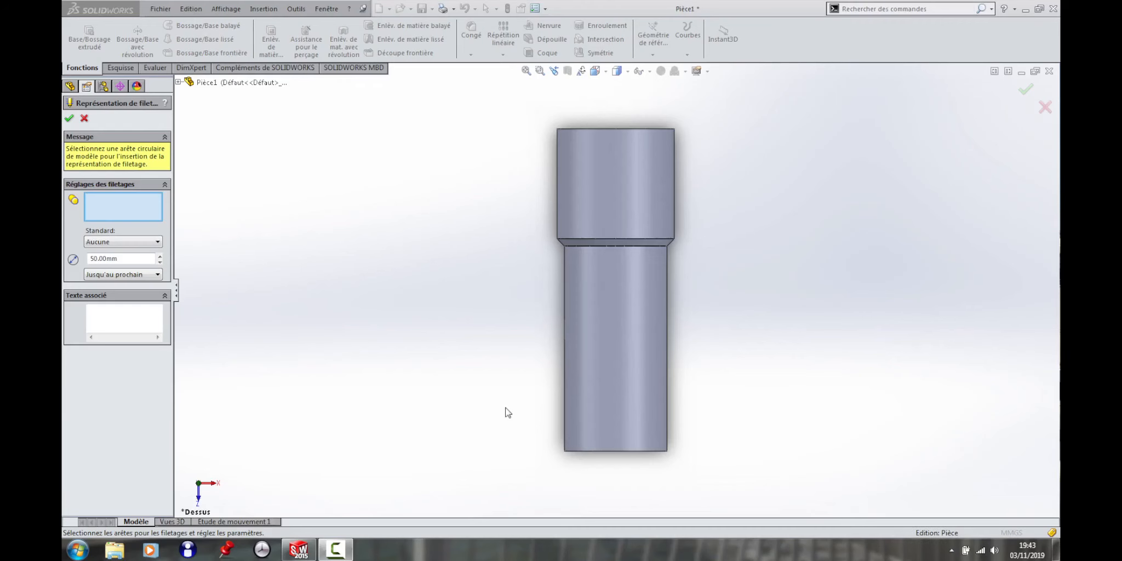
middle_click_drag(506, 413, 465, 327)
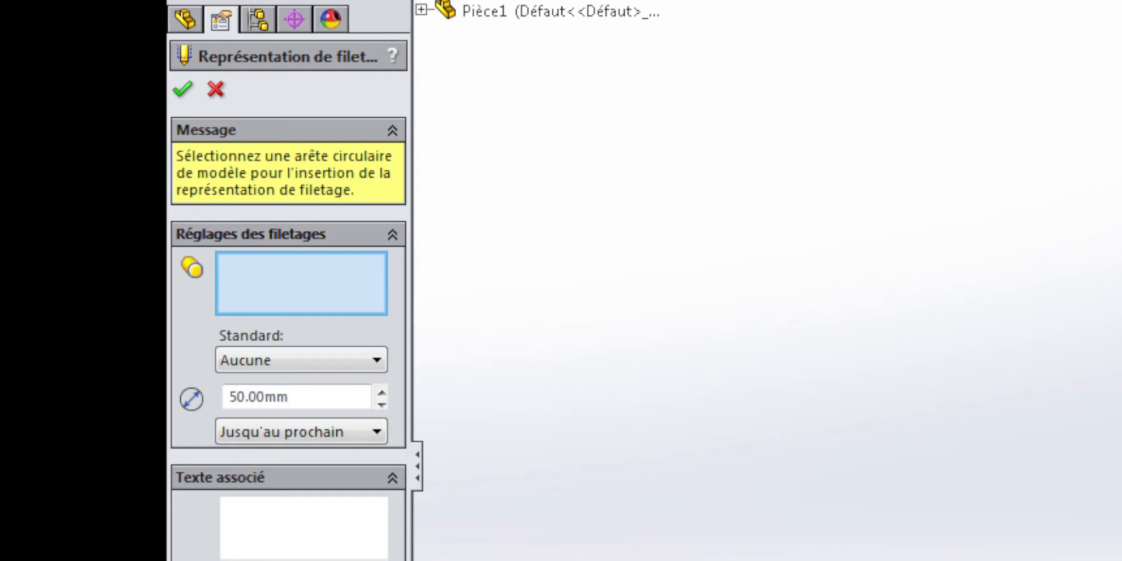
left_click(1118, 548)
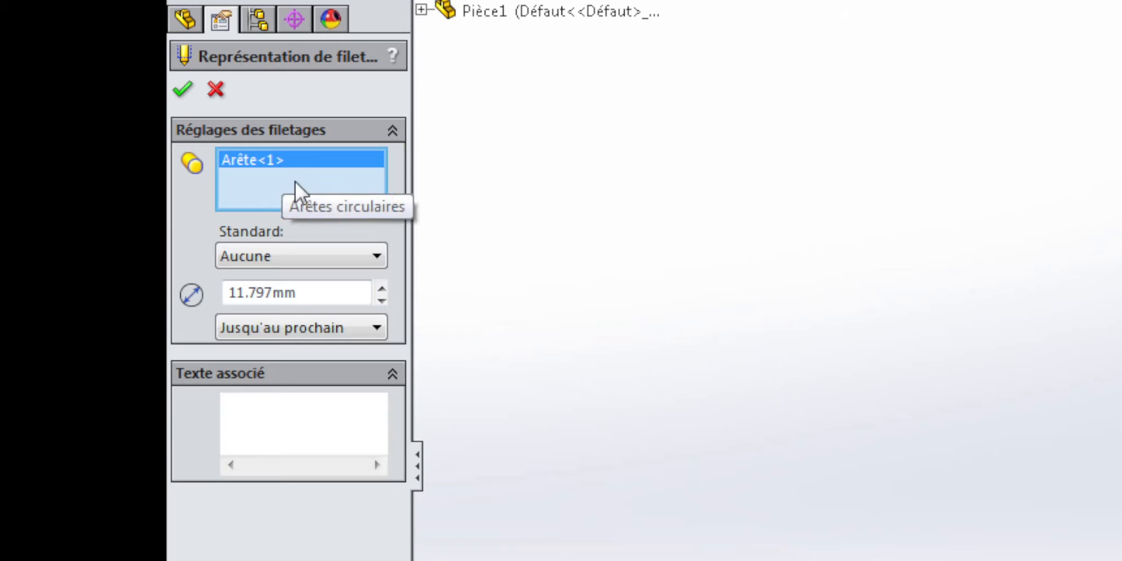
- Set the cosmetic thread's standard to ISO and its size to M14, with machine threads (Filetages mécaniques) as type
left_click(375, 255)
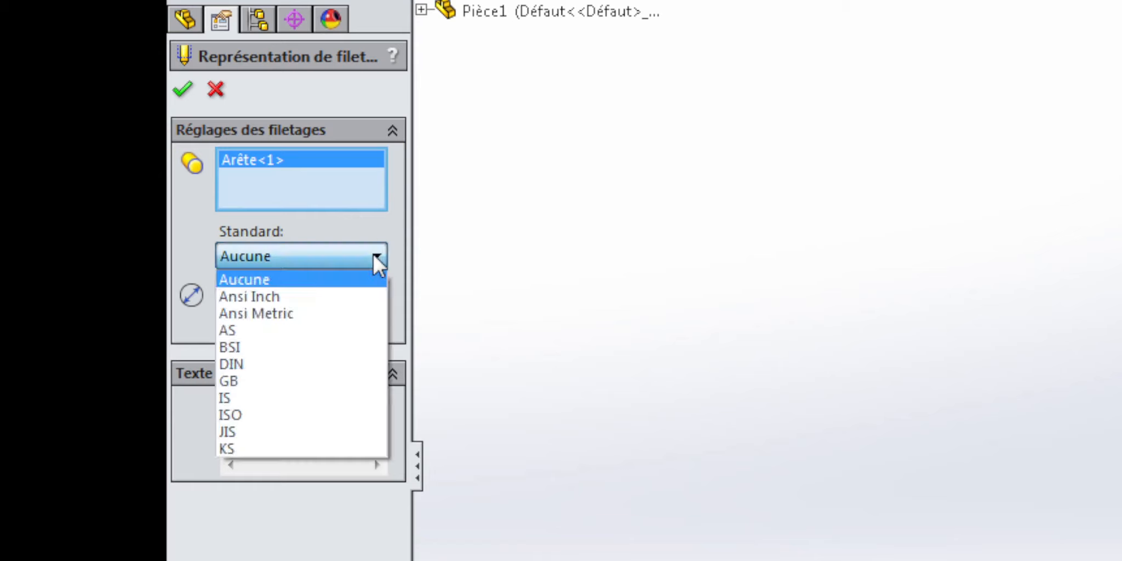
left_click(265, 411)
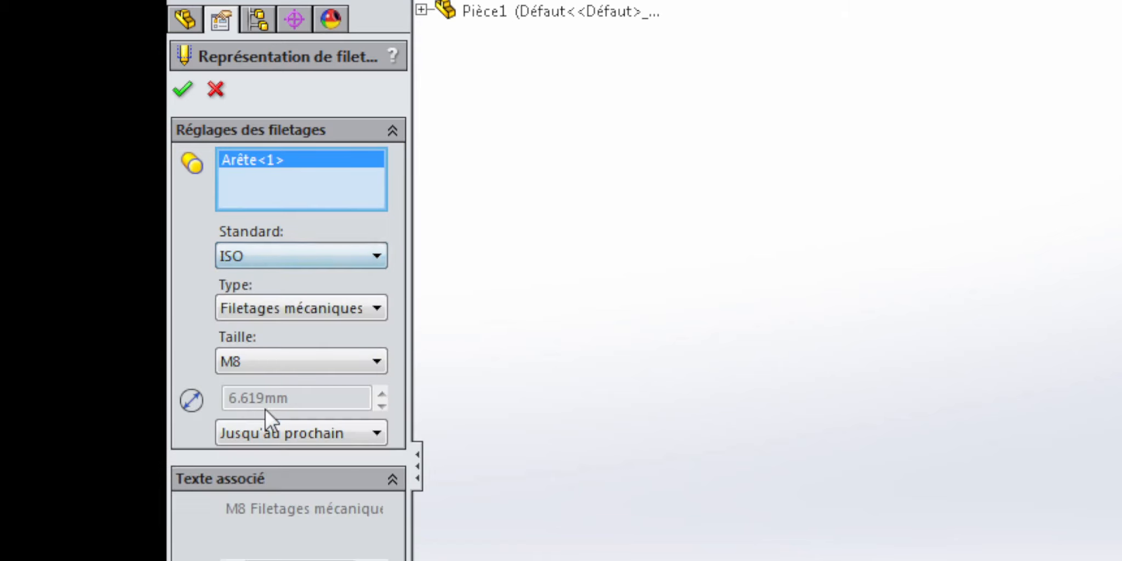
left_click(376, 306)
left_click(376, 306)
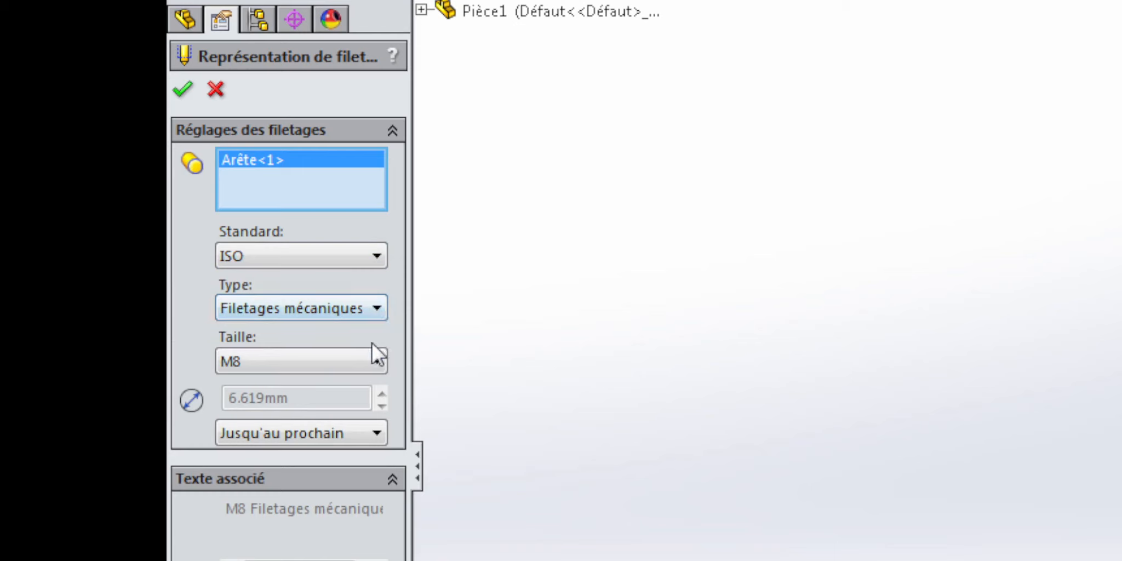
left_click(377, 362)
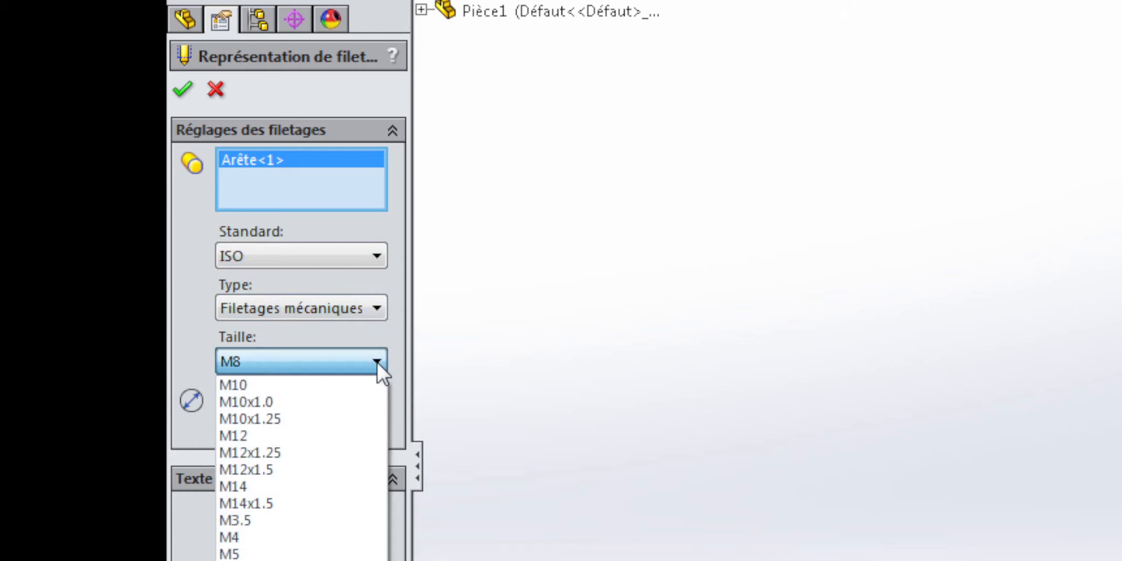
left_click(299, 486)
- Give the M14 cosmetic thread a blind (Borgne) depth of 28 mm and create it
left_click(374, 433)
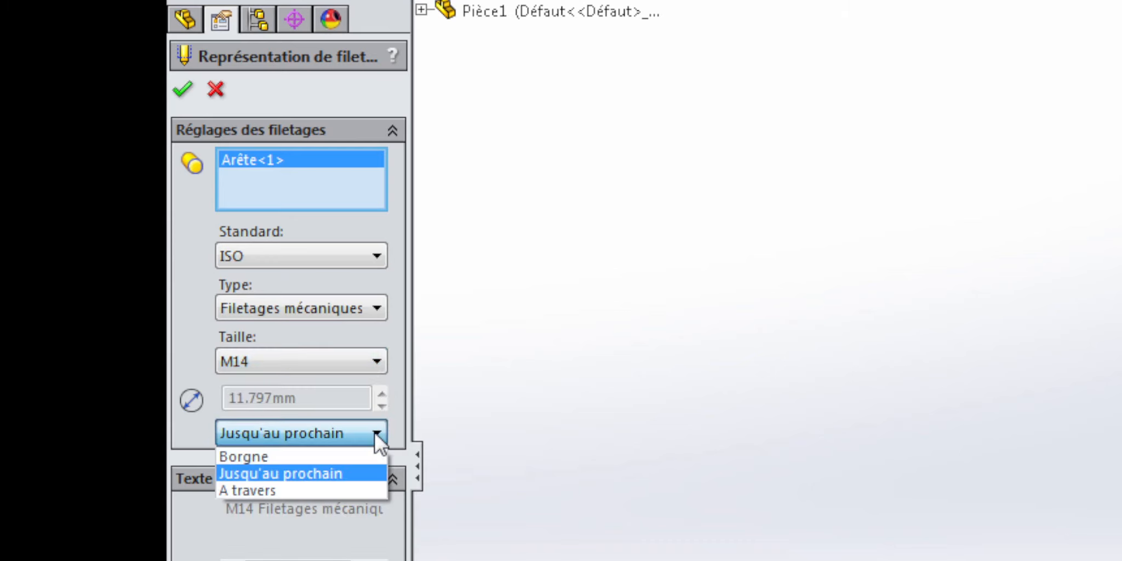
left_click(358, 452)
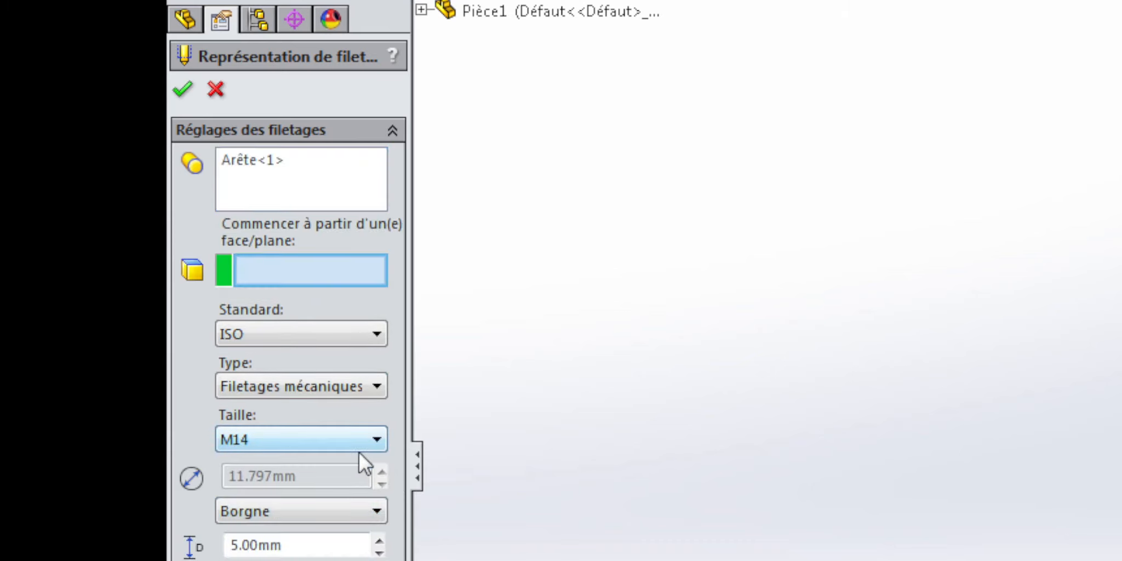
left_click(231, 545)
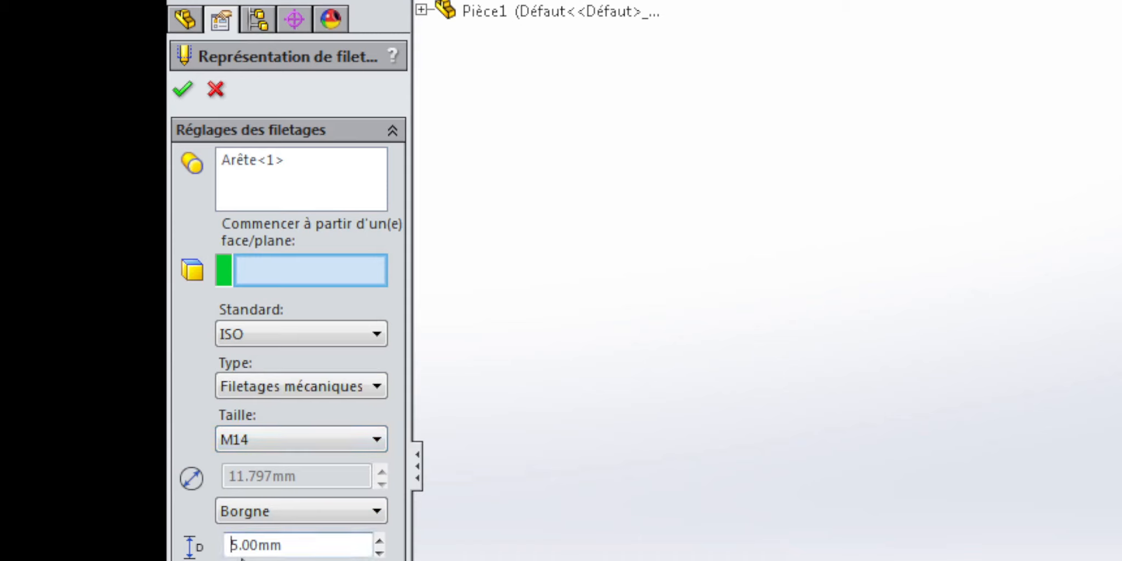
type("28")
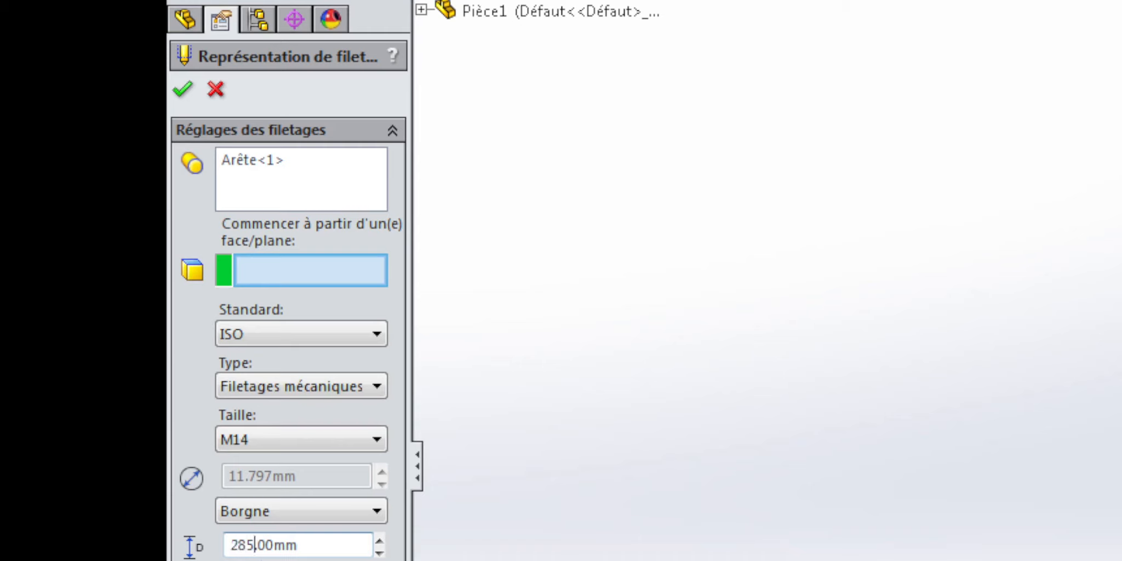
key("Delete")
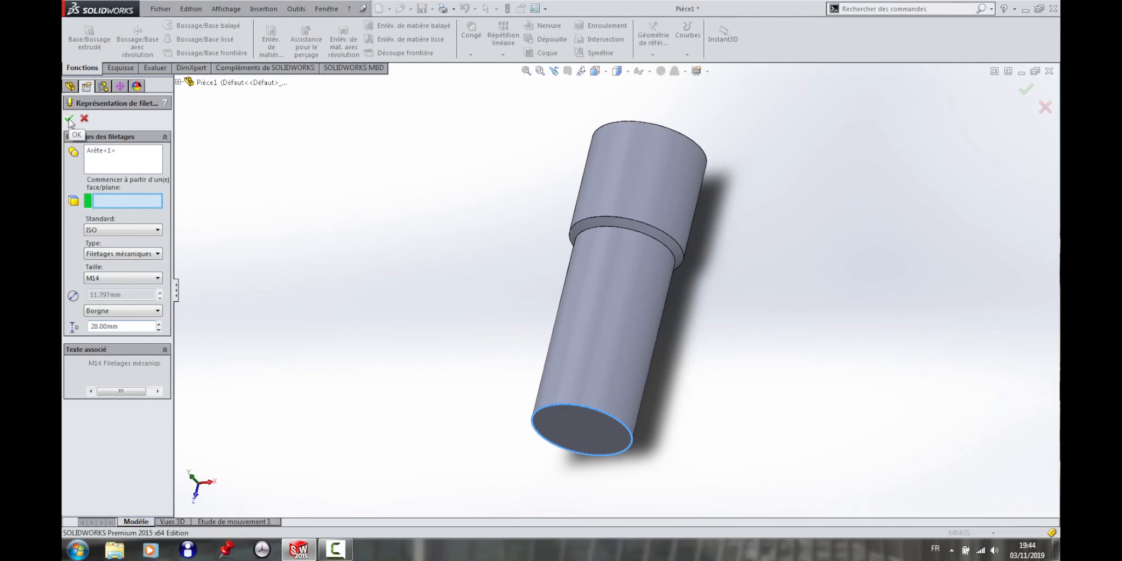
left_click(183, 89)
- Chamfer the outer circular edge at the free end of the smaller cylinder by 1 mm at 45 degrees
middle_click_drag(497, 401, 511, 337)
middle_click_drag(597, 406, 570, 380)
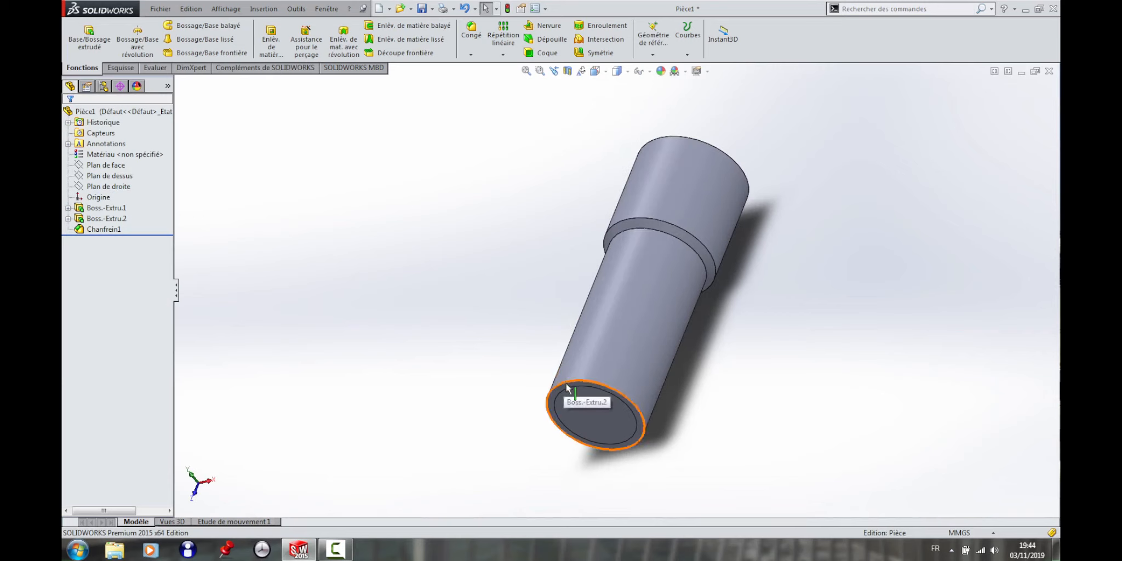
left_click(567, 387)
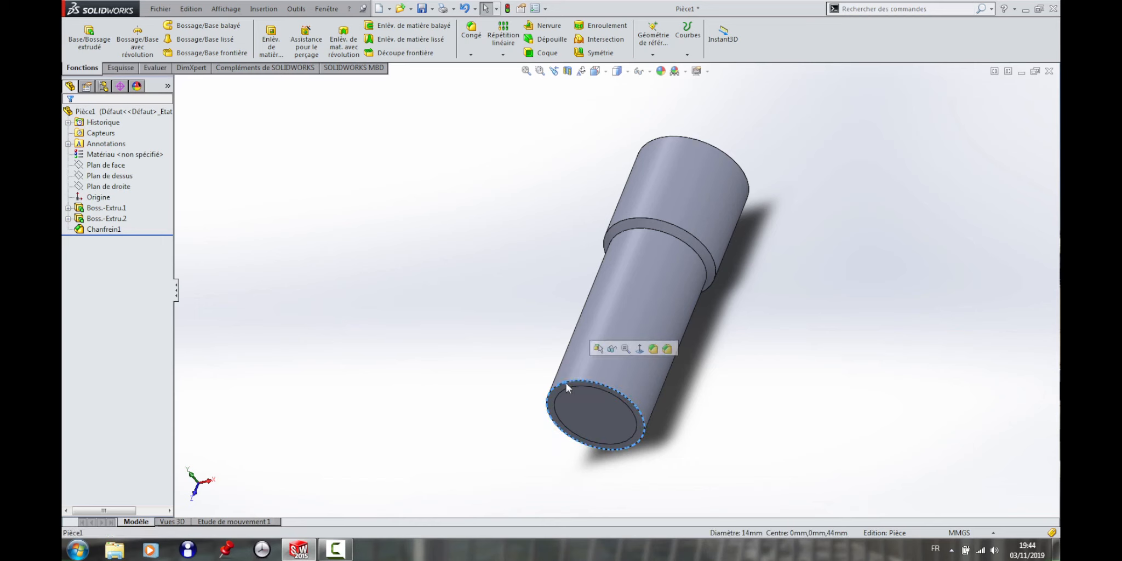
left_click(472, 55)
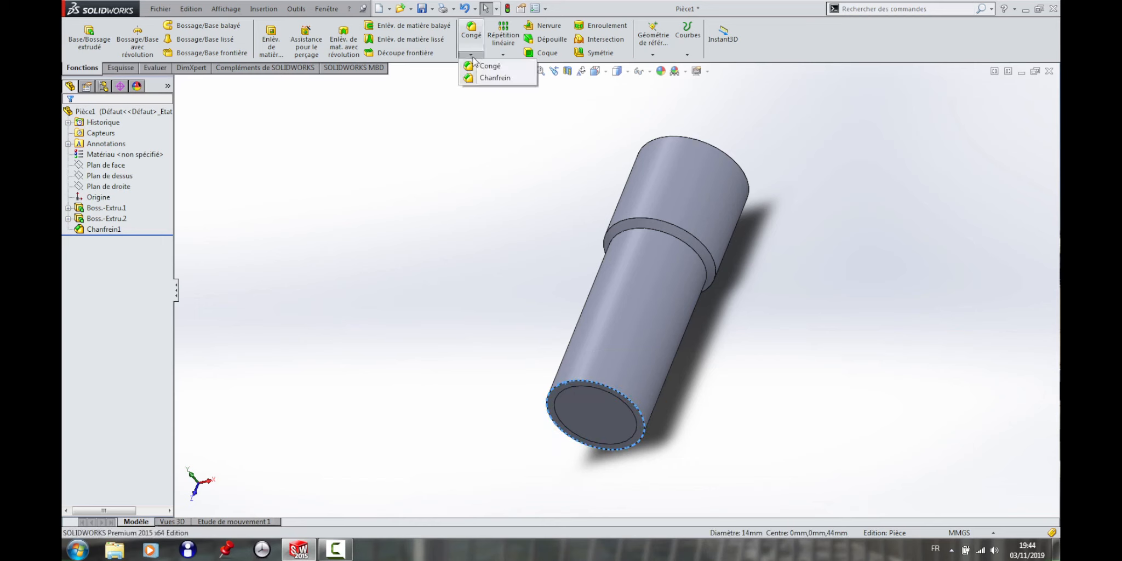
left_click(493, 77)
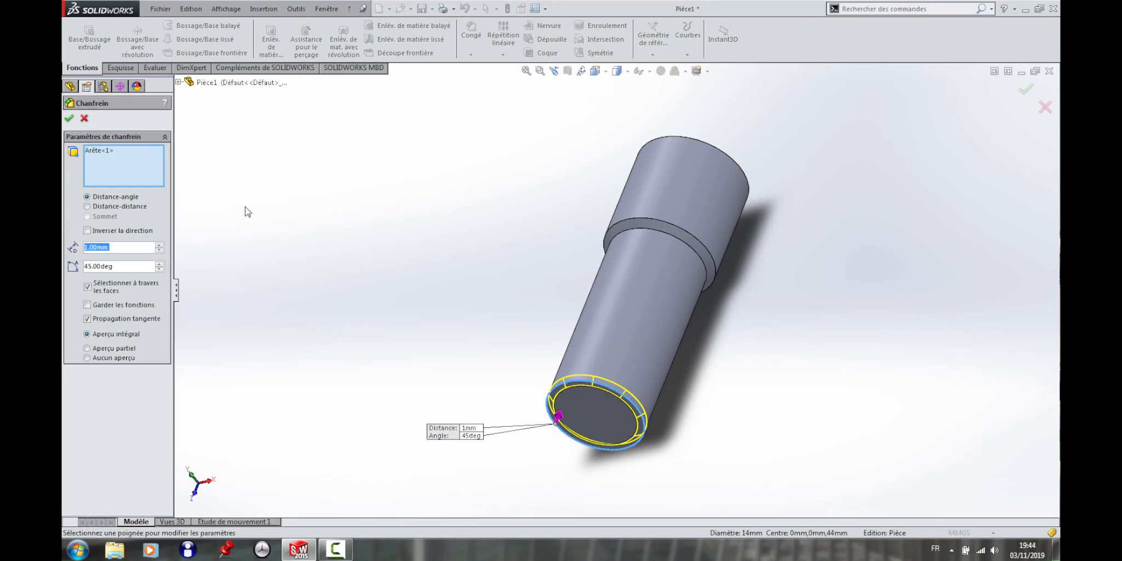
left_click(69, 118)
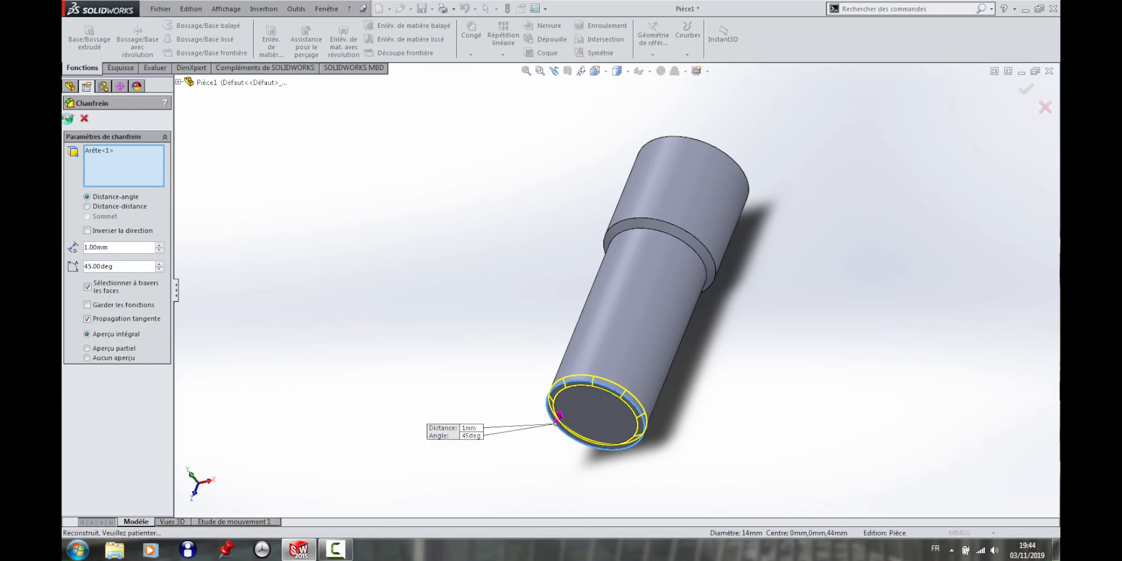
- Edit the cosmetic thread under Boss.-Extru.2 and set its blind depth to 27 mm
scroll(471, 341, "up", 1)
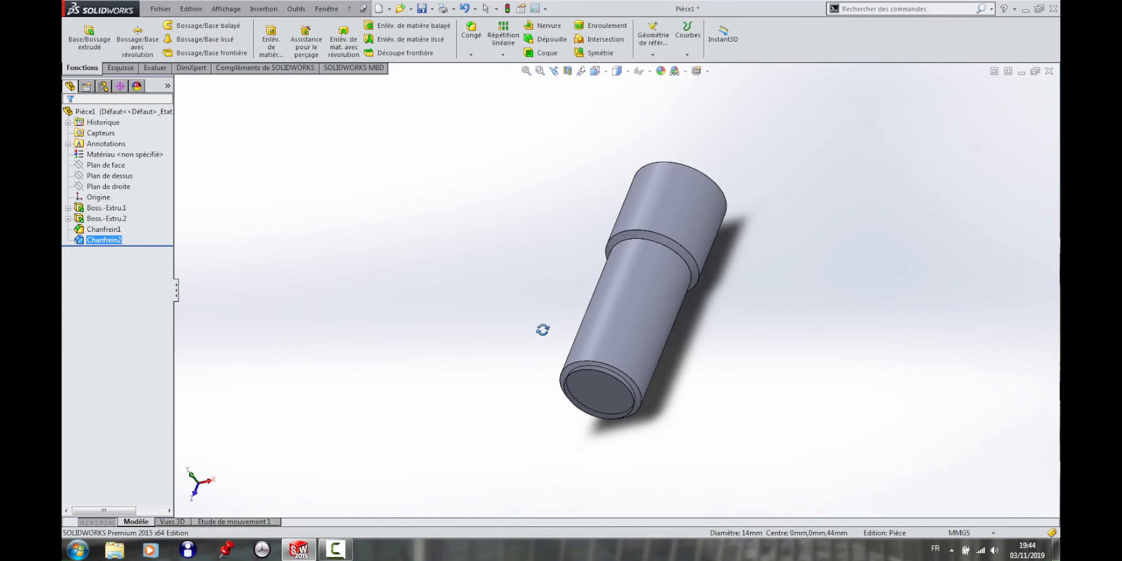
middle_click_drag(539, 332, 559, 394)
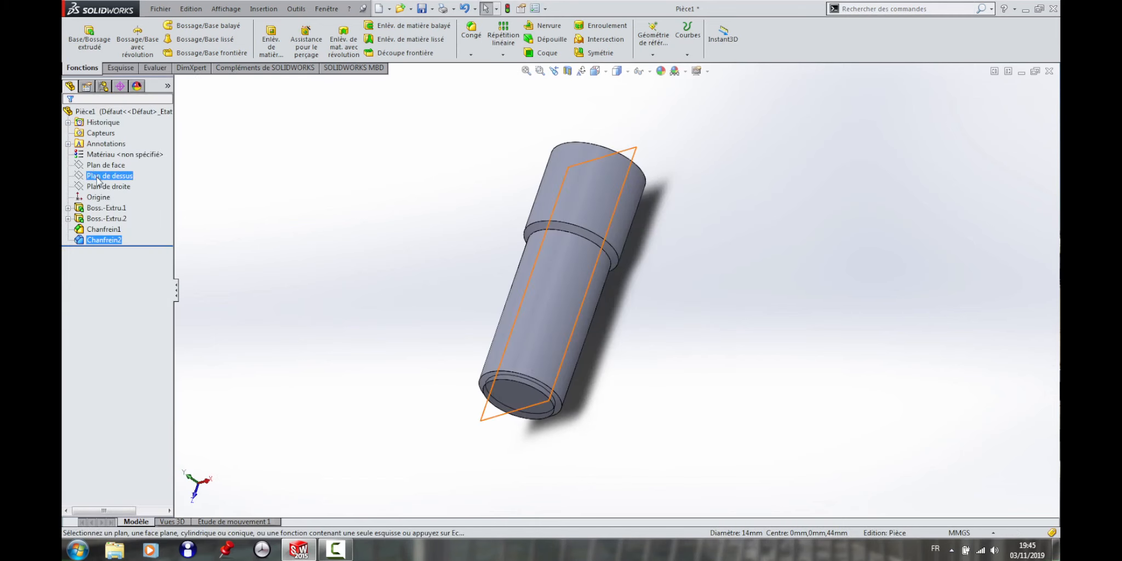
left_click(105, 181)
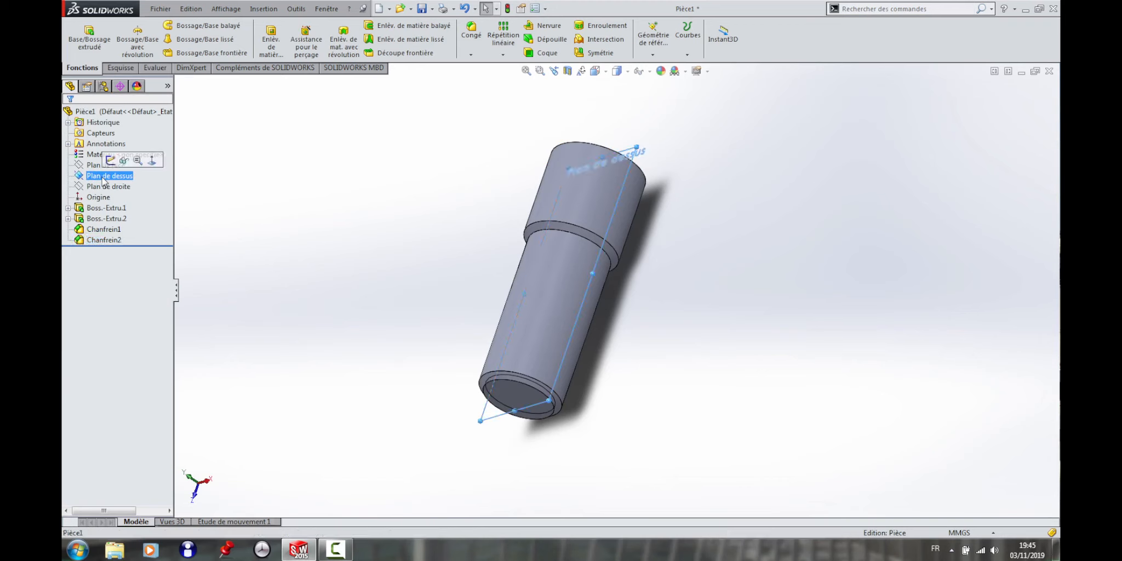
left_click(151, 161)
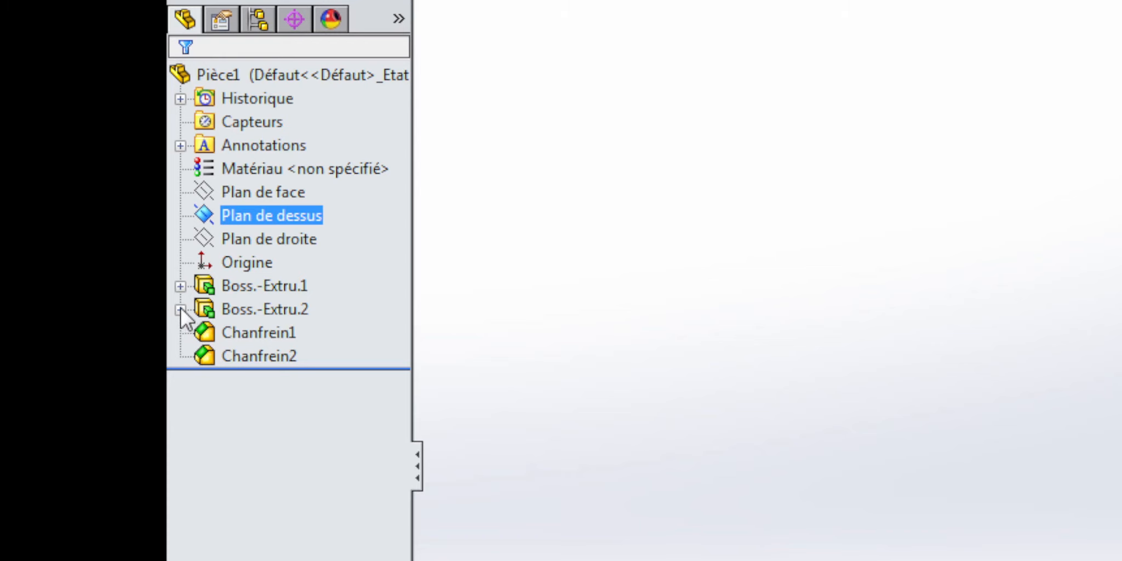
left_click(180, 310)
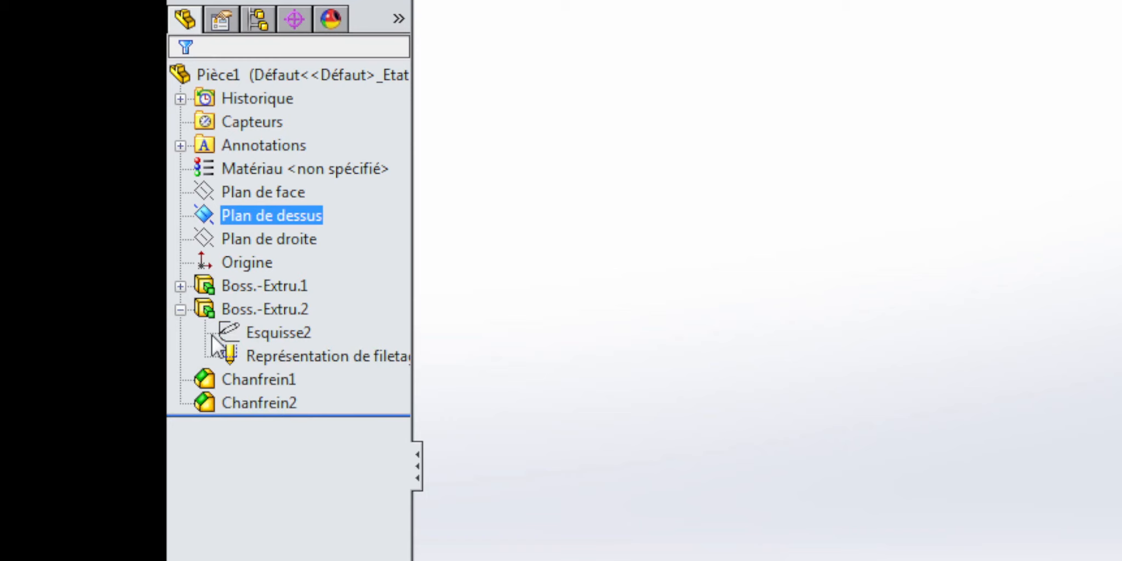
right_click(274, 352)
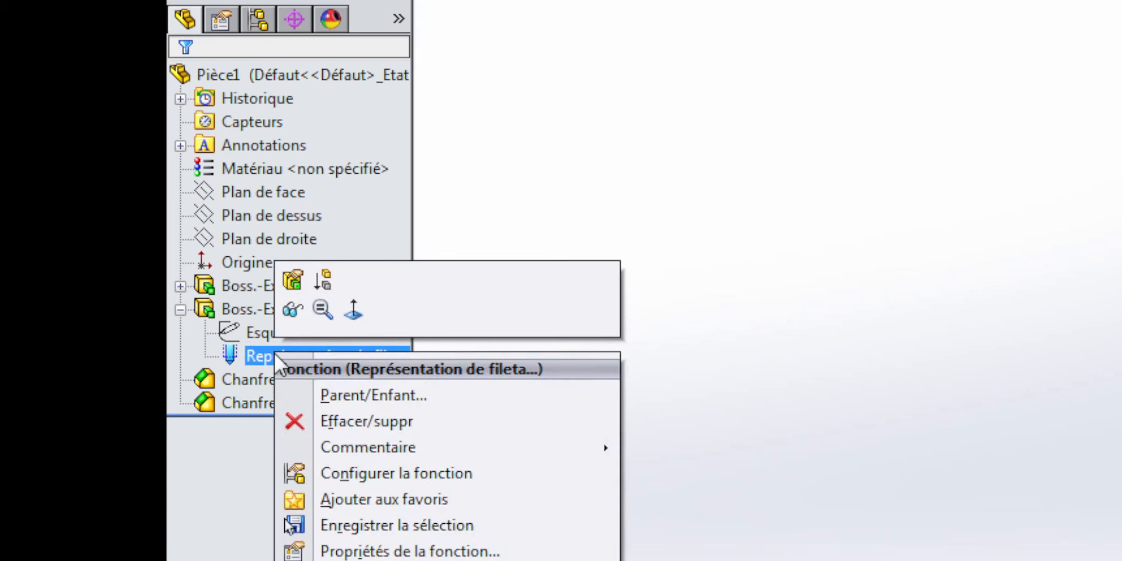
left_click(292, 281)
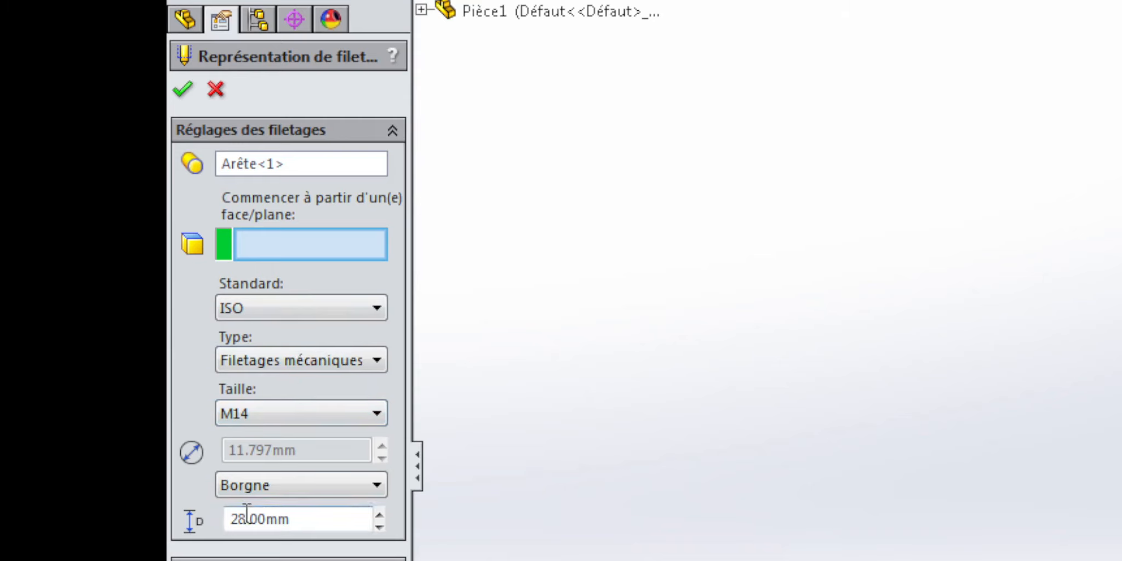
key("BackSpace")
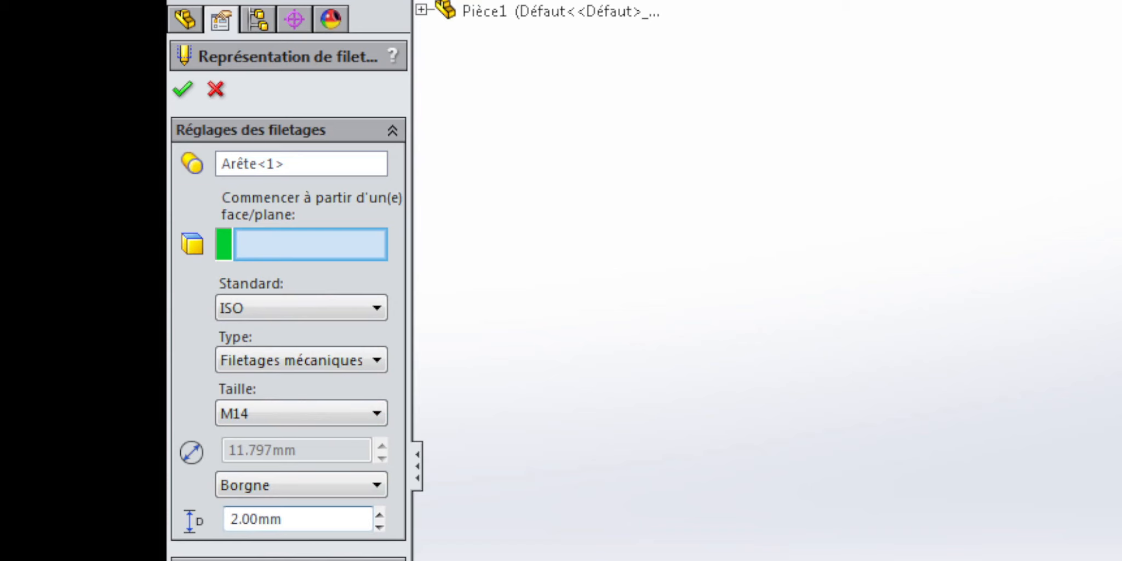
type("7")
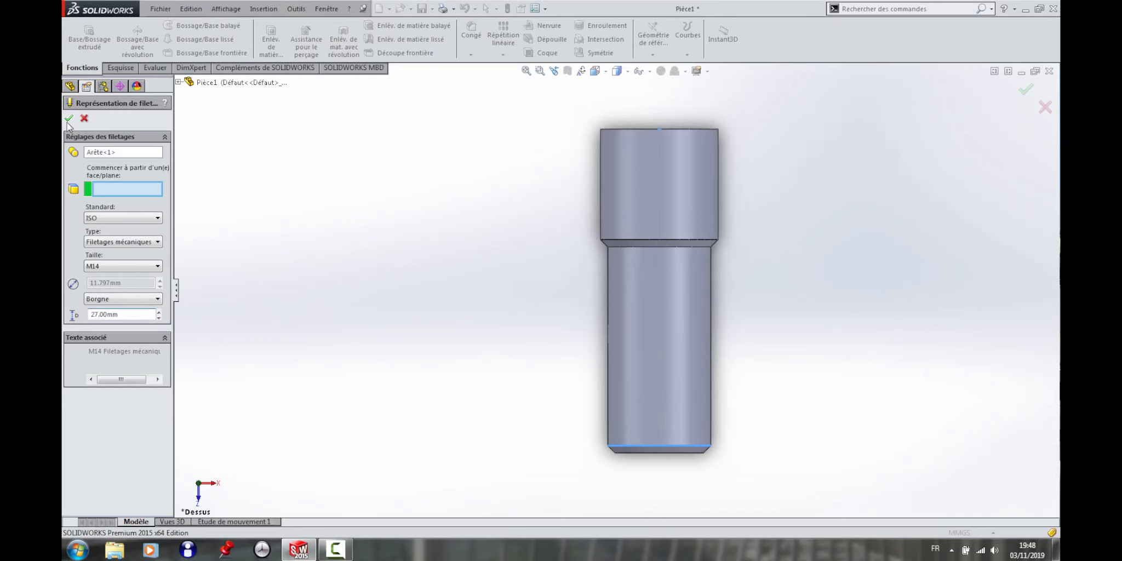
left_click(182, 89)
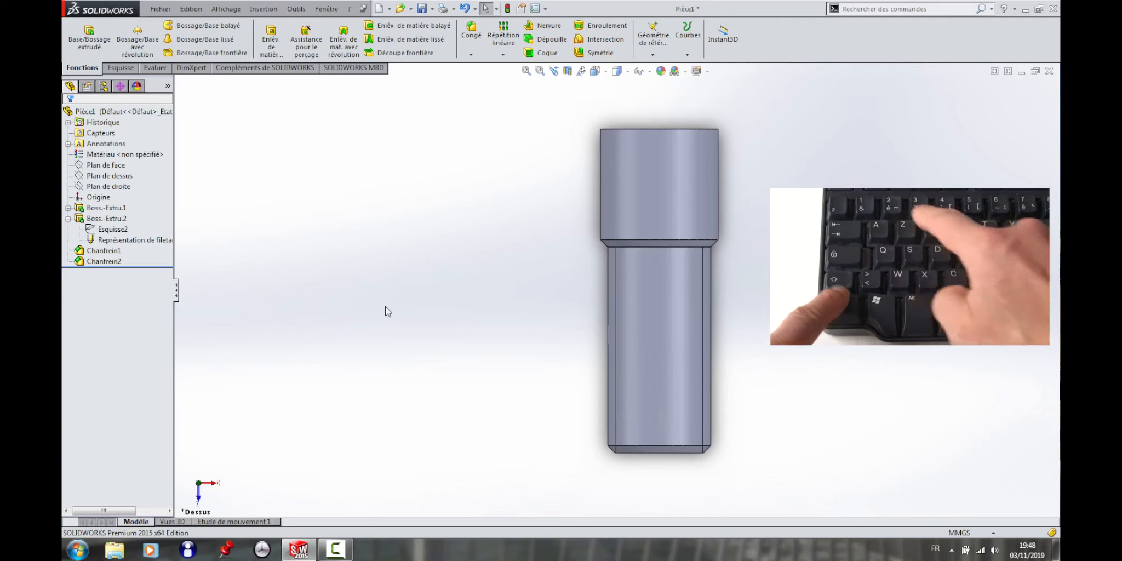
- Collapse the feature tree and save the part as Vis spéciale M14.SLDPRT in the Pièces Solidworks folder
key("shift+c")
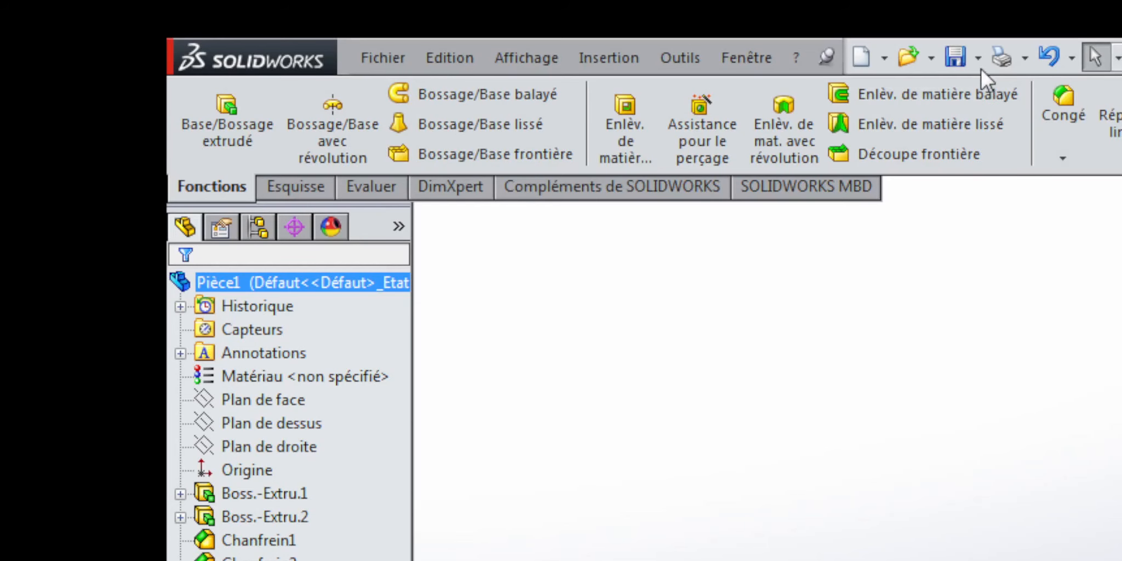
left_click(432, 8)
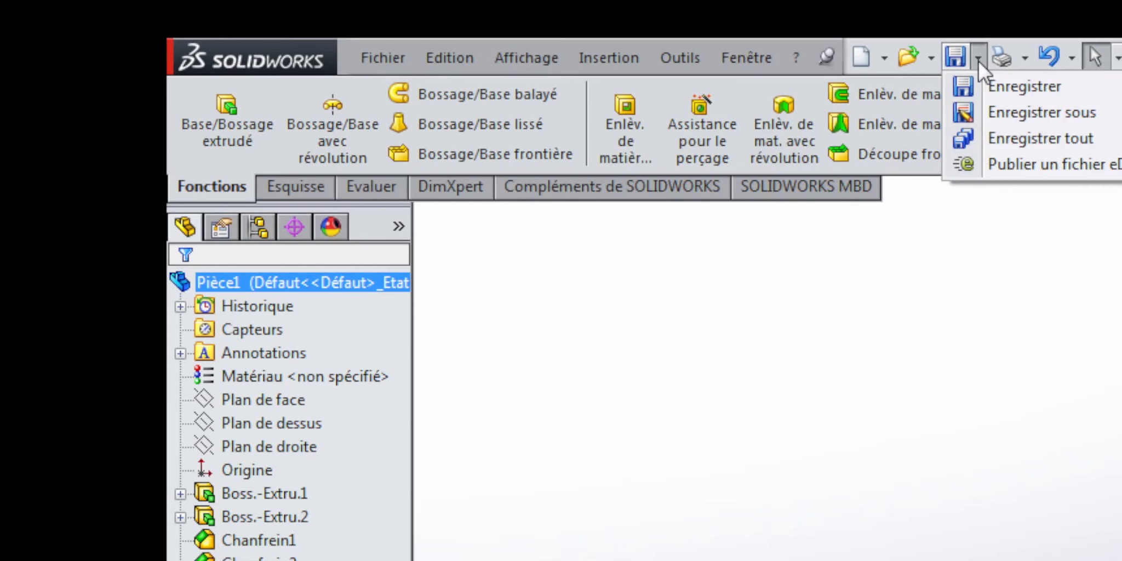
left_click(1016, 106)
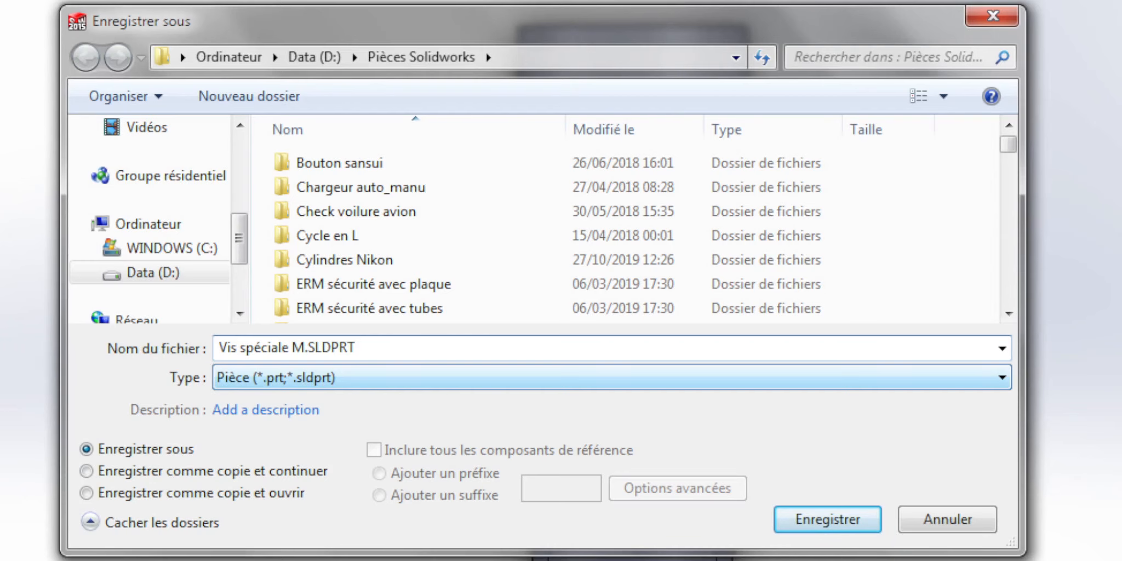
type("14.SLDPRT")
left_click(836, 518)
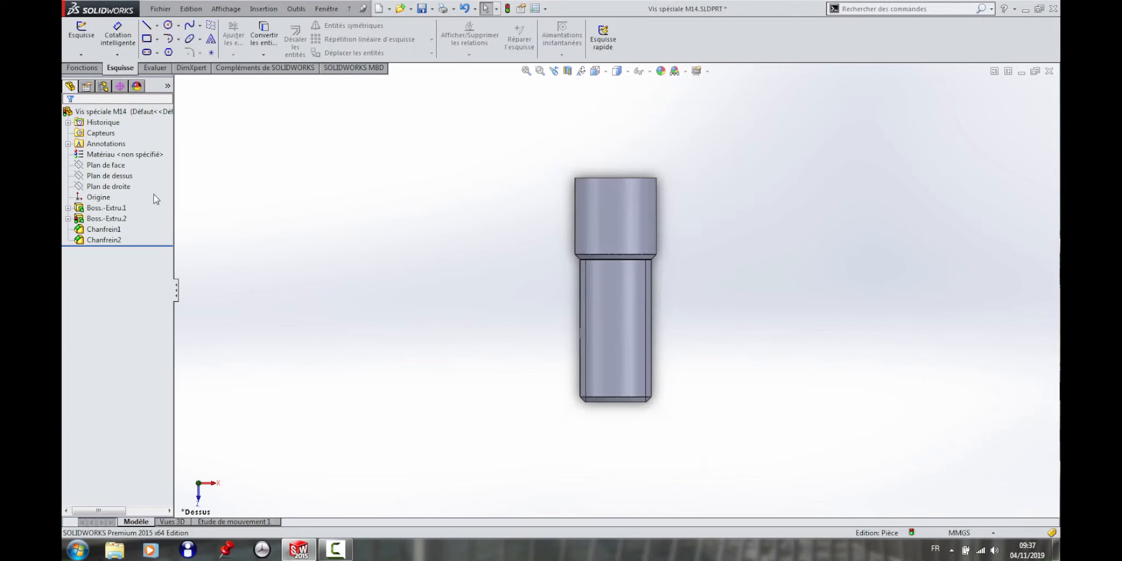
- Enlarge the frame of the top plane (Plan de dessus) so that it extends further beyond the part
left_click(123, 178)
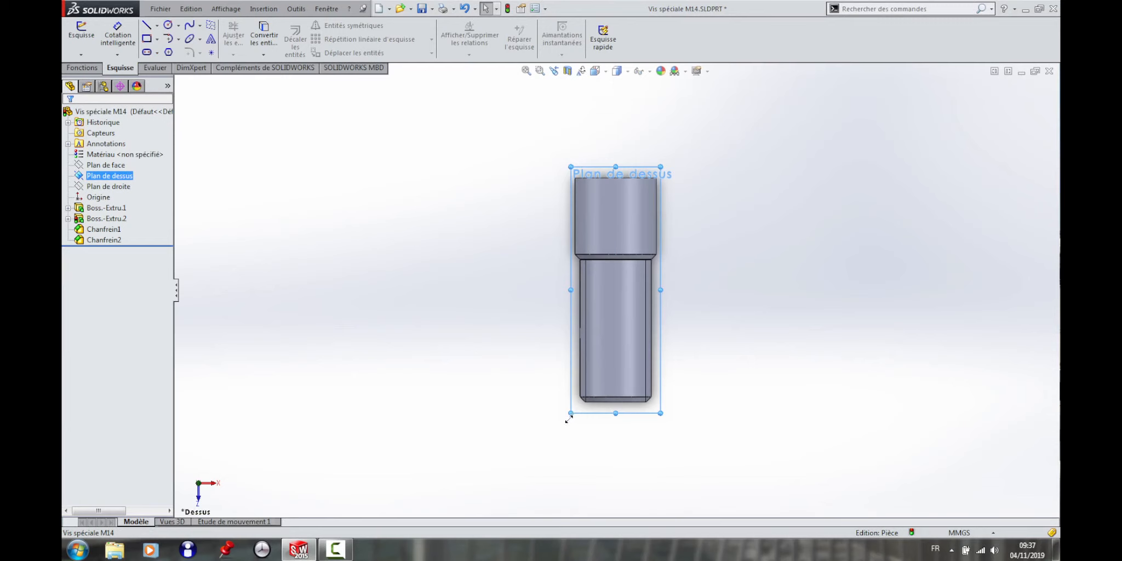
left_click_drag(571, 414, 563, 426)
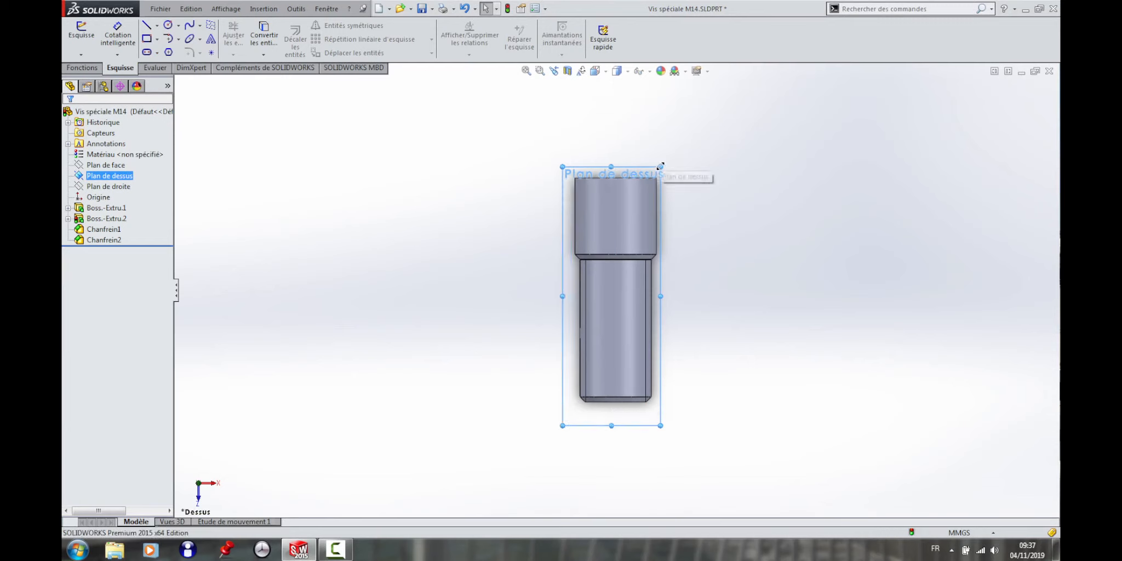
left_click_drag(658, 167, 675, 157)
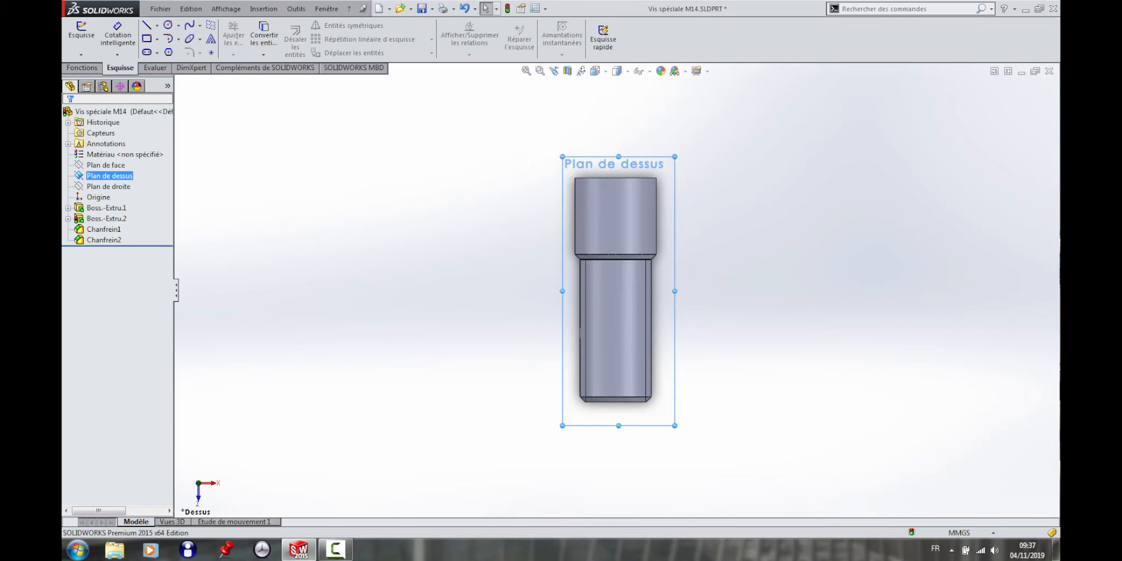
left_click(564, 157)
- Examine the front plane (Plan de face) face-on and the larger cylinder's end face lying on it
left_click(111, 166)
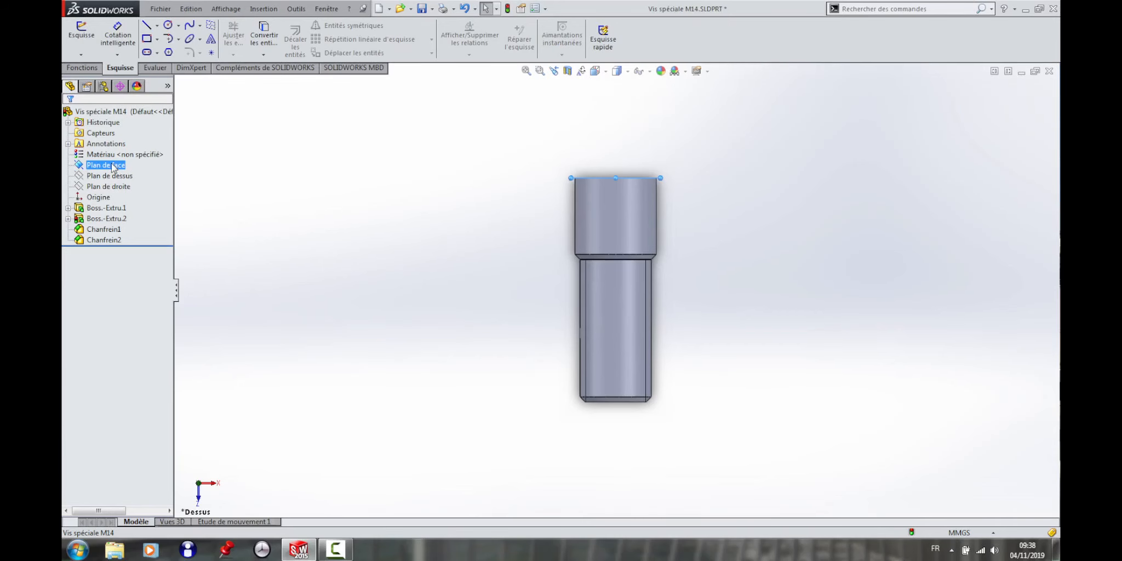
right_click(112, 166)
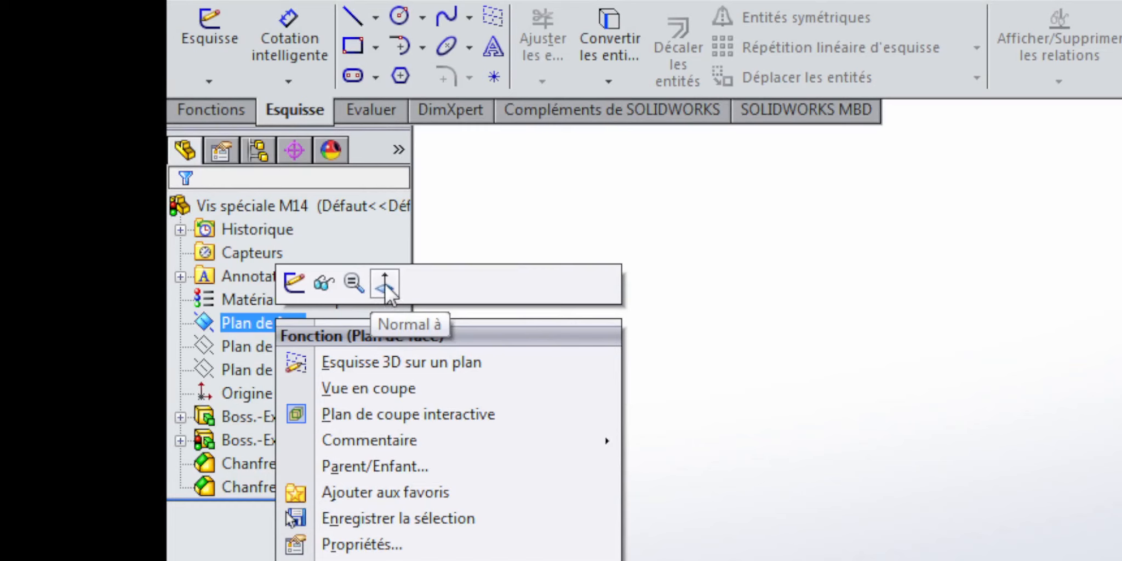
left_click(385, 284)
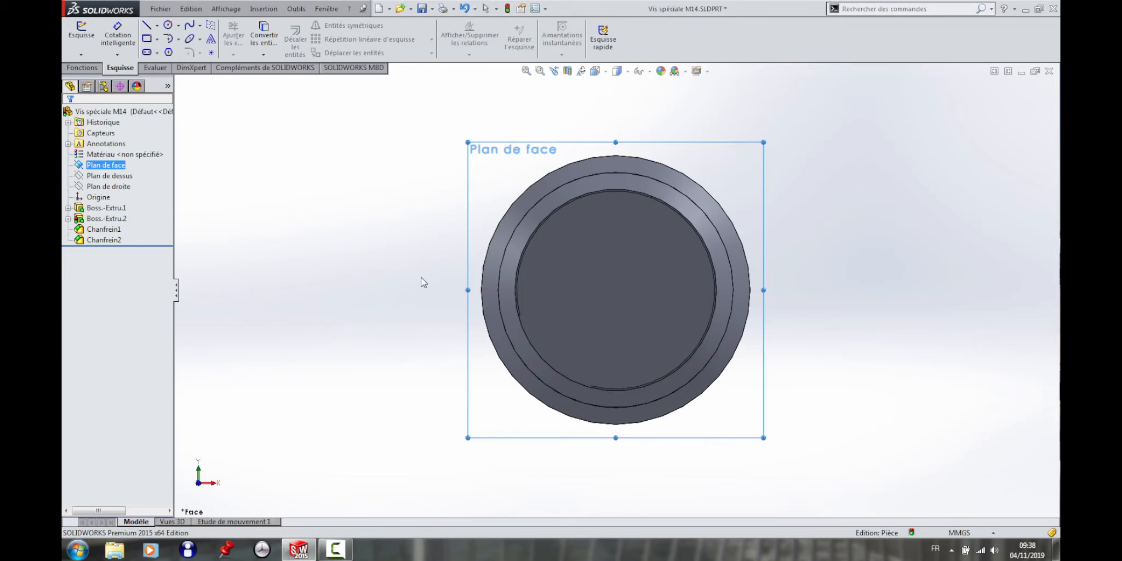
middle_click_drag(423, 283, 405, 326)
scroll(466, 293, "down", 2)
middle_click_drag(471, 285, 619, 294)
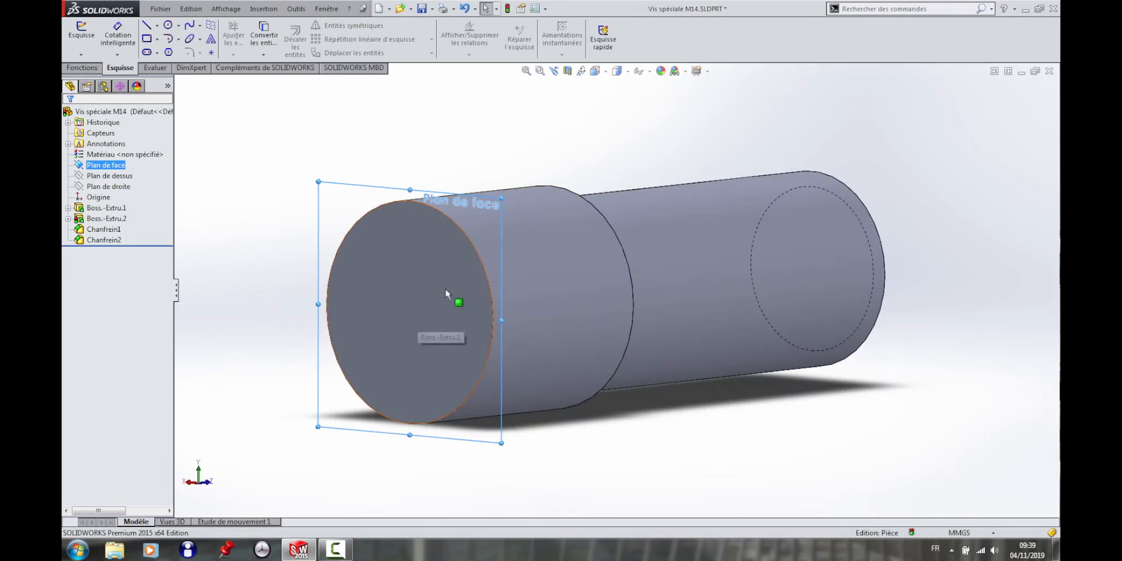
key("f")
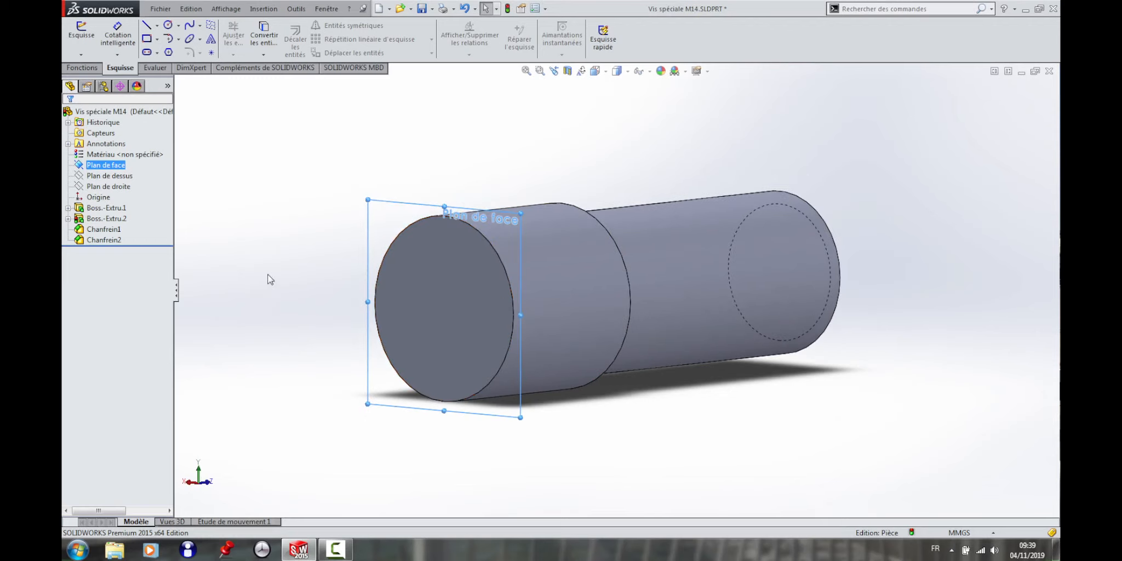
middle_click_drag(265, 275, 282, 275)
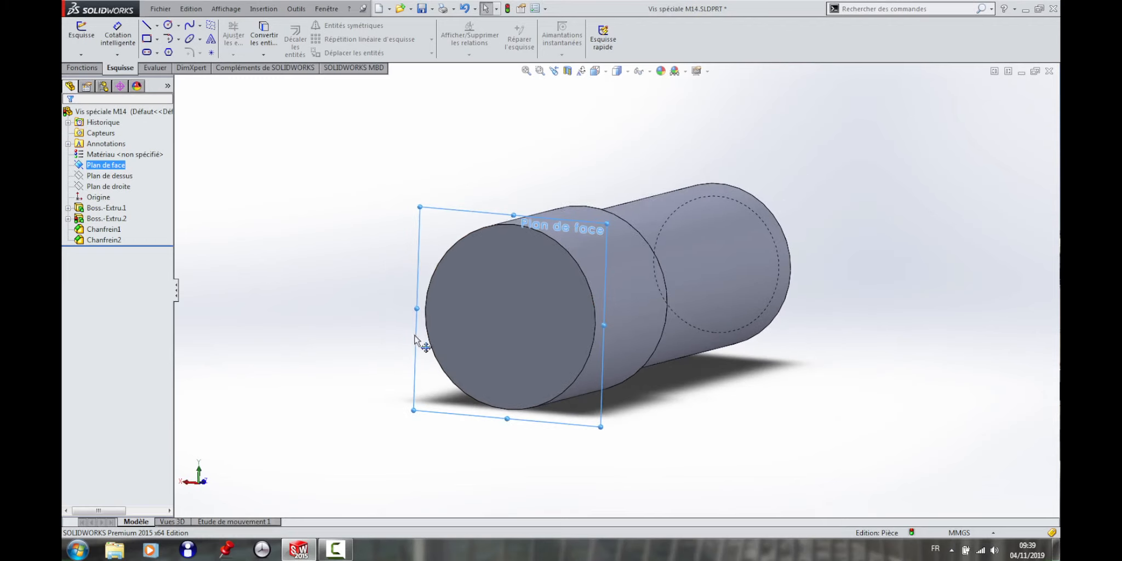
- On the larger cylinder's end face, sketch a six-sided polygon centred on the origin with an inscribed circle about 24.4 mm in diameter
left_click(509, 321)
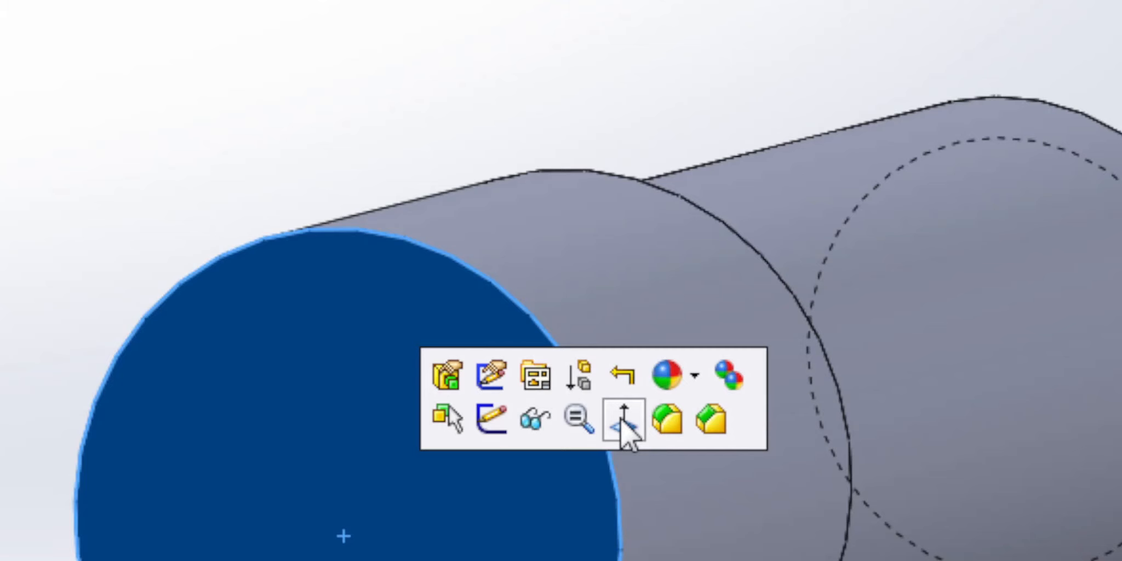
left_click(623, 420)
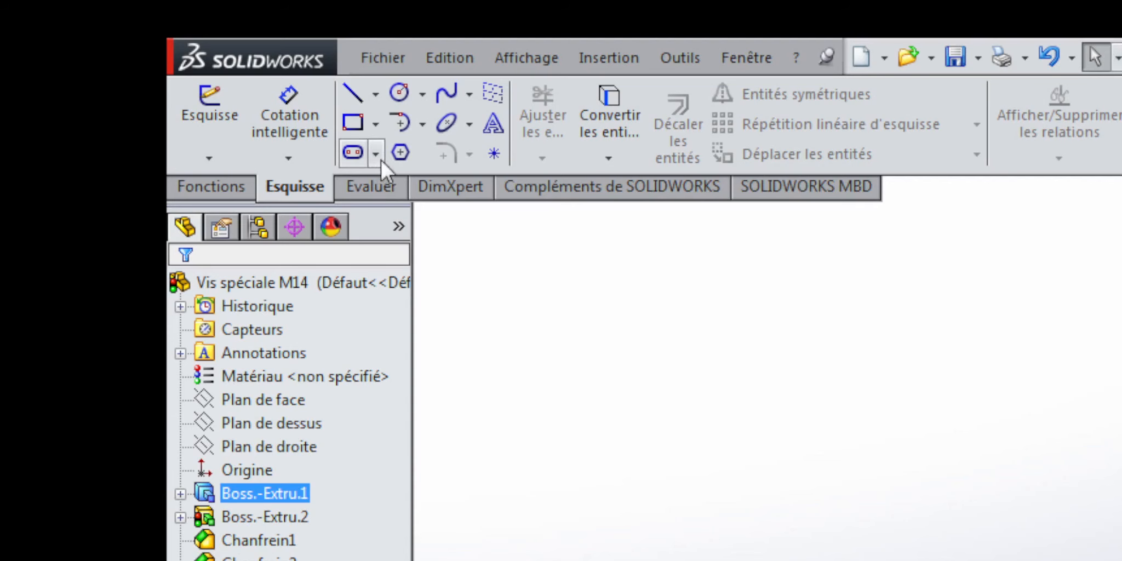
left_click(399, 152)
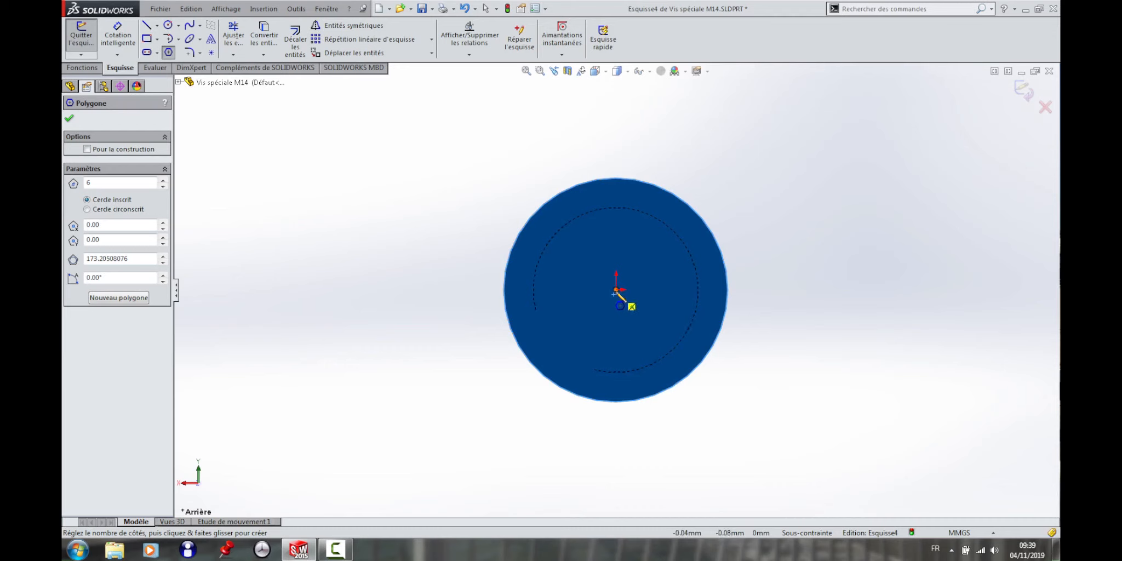
mouse_move(616, 291)
left_mouse_down()
mouse_move(666, 358)
mouse_move(767, 438)
mouse_move(809, 383)
mouse_move(813, 294)
left_mouse_up()
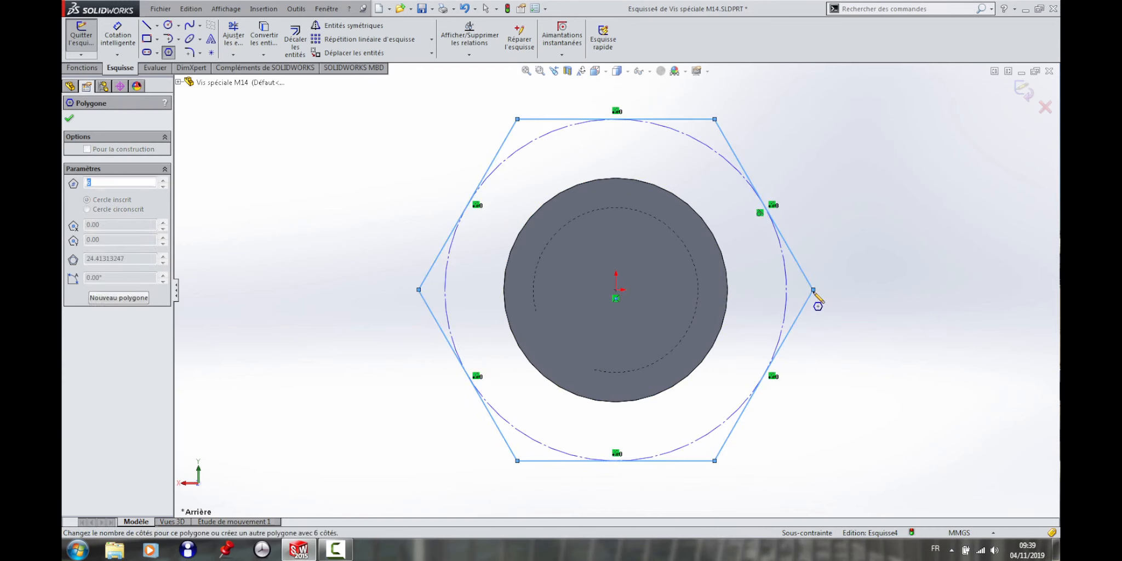
- Dimension the distance between two opposite parallel sides of the hexagon and set it to 22 mm
scroll(801, 372, "up", 1)
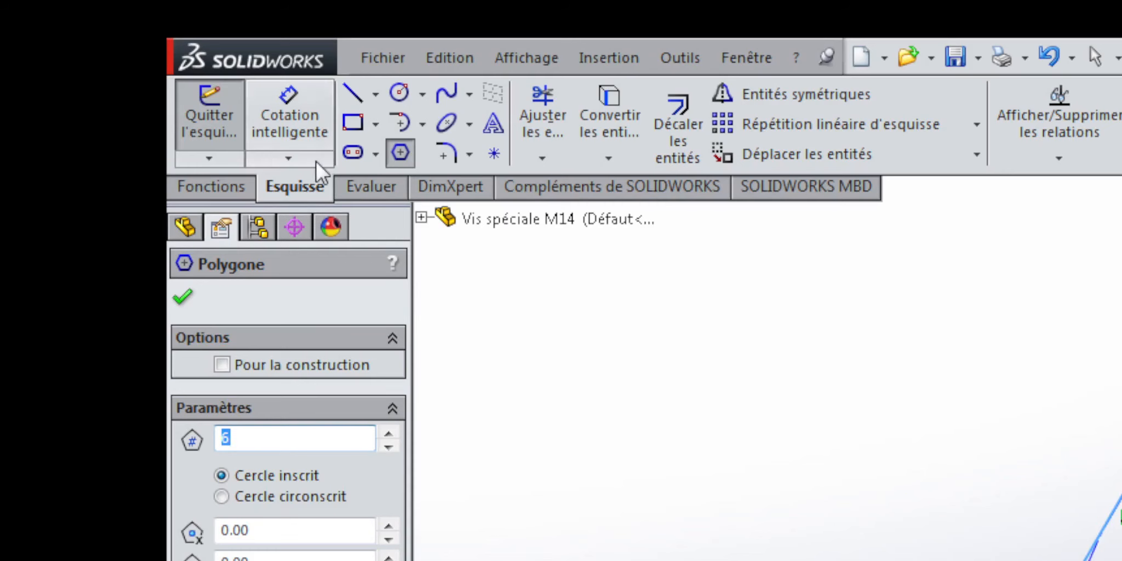
left_click(297, 121)
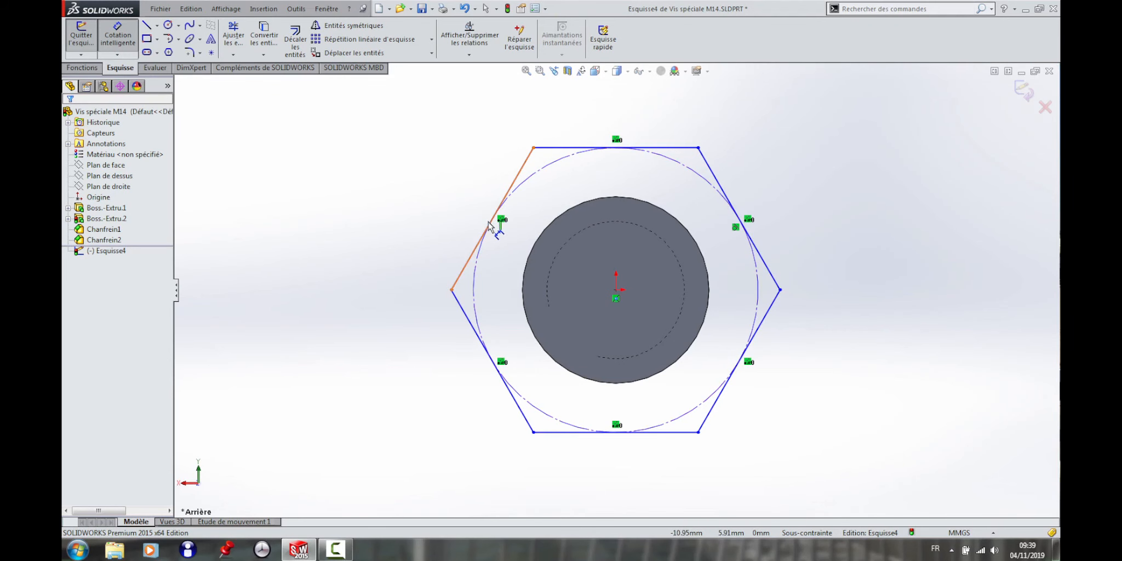
left_click(489, 226)
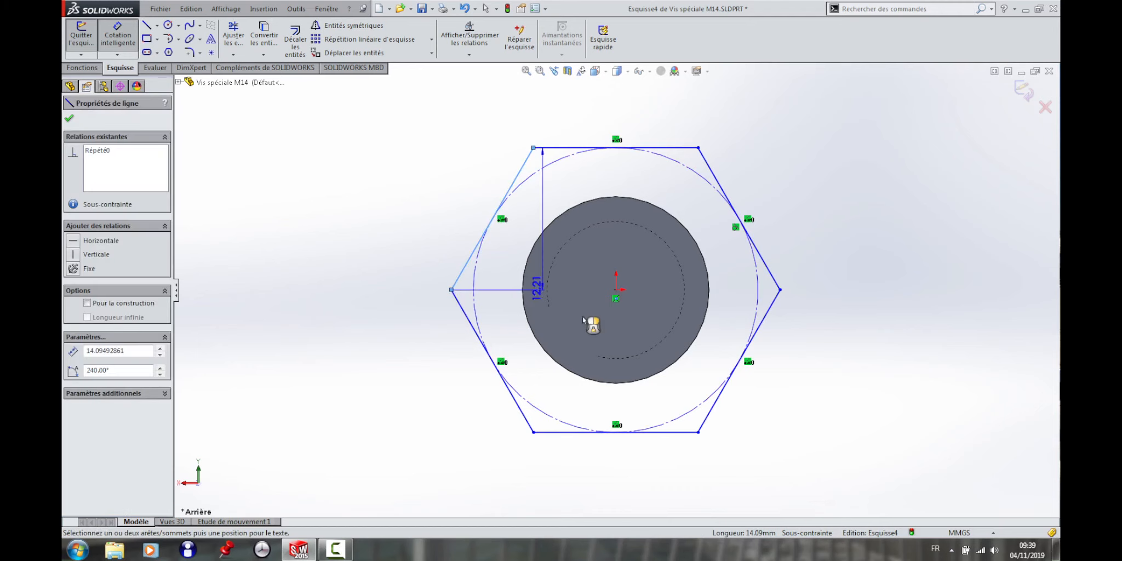
left_click(725, 384)
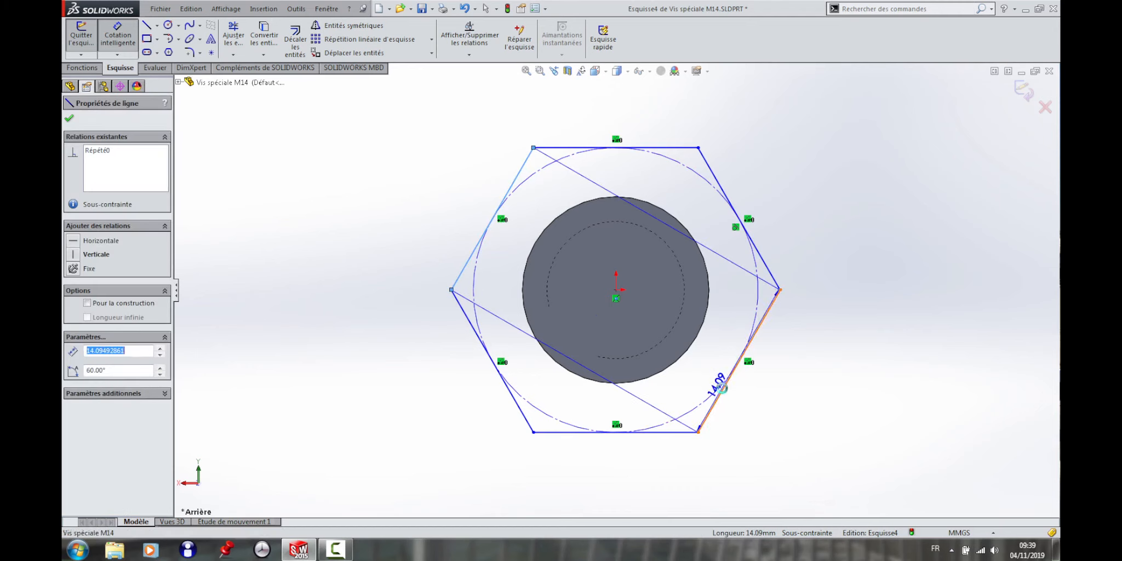
left_click(830, 417)
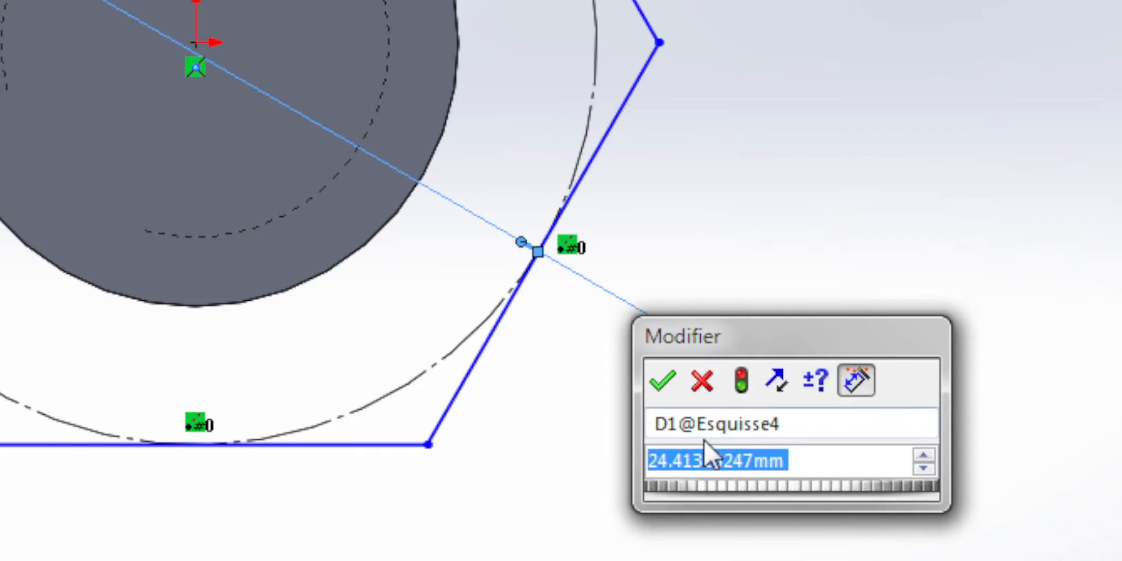
type("22")
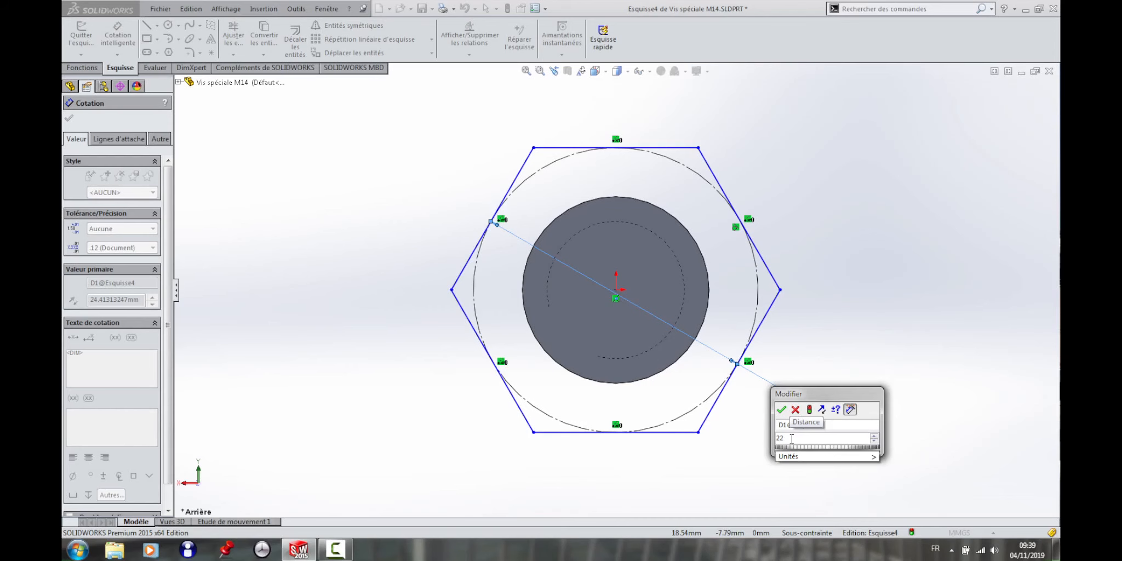
key("Return")
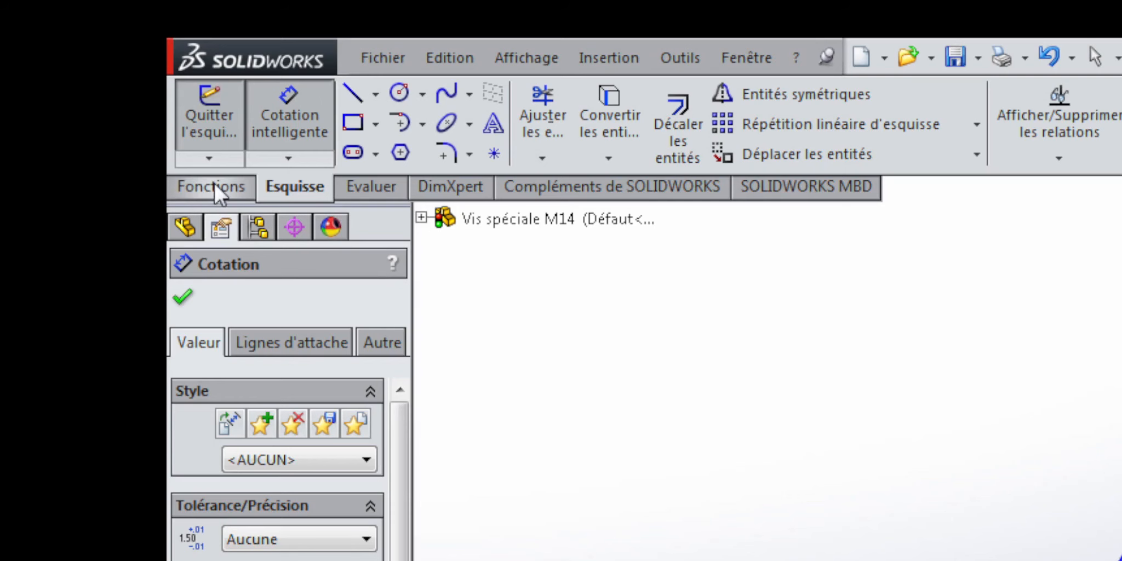
- Extrude the hexagon sketch 7 mm as a blind boss, away from the shank, to form the screw head
left_click(213, 185)
left_click(221, 133)
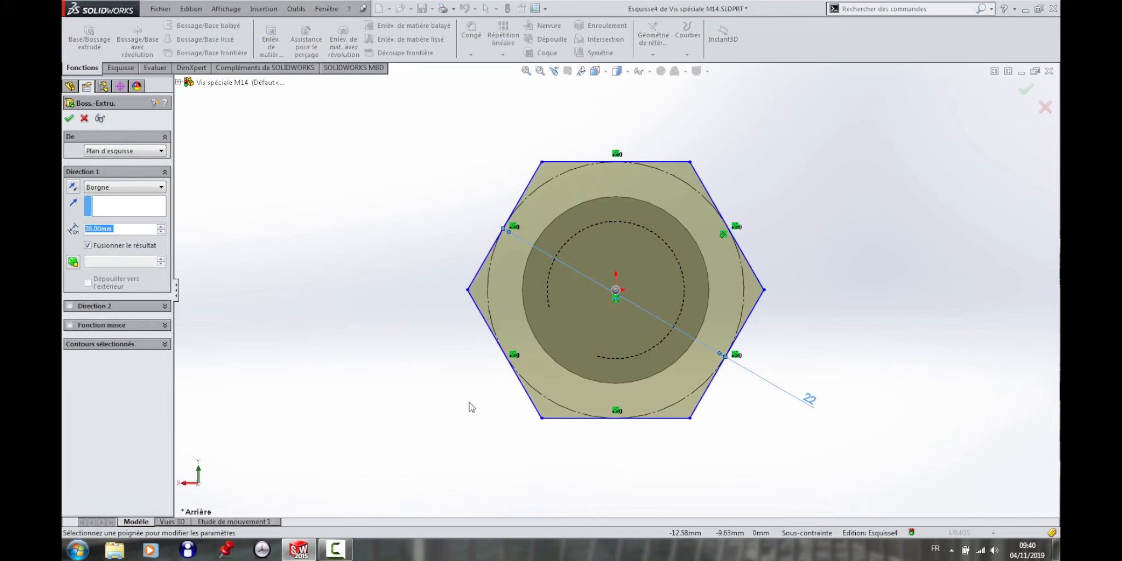
middle_click_drag(485, 414, 410, 454)
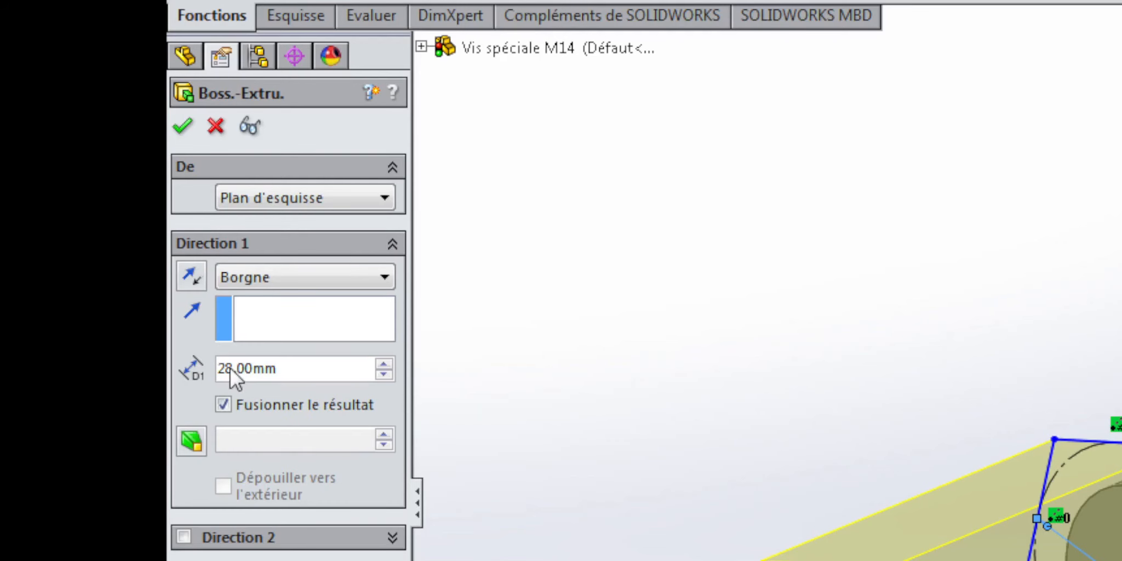
right_click(229, 368)
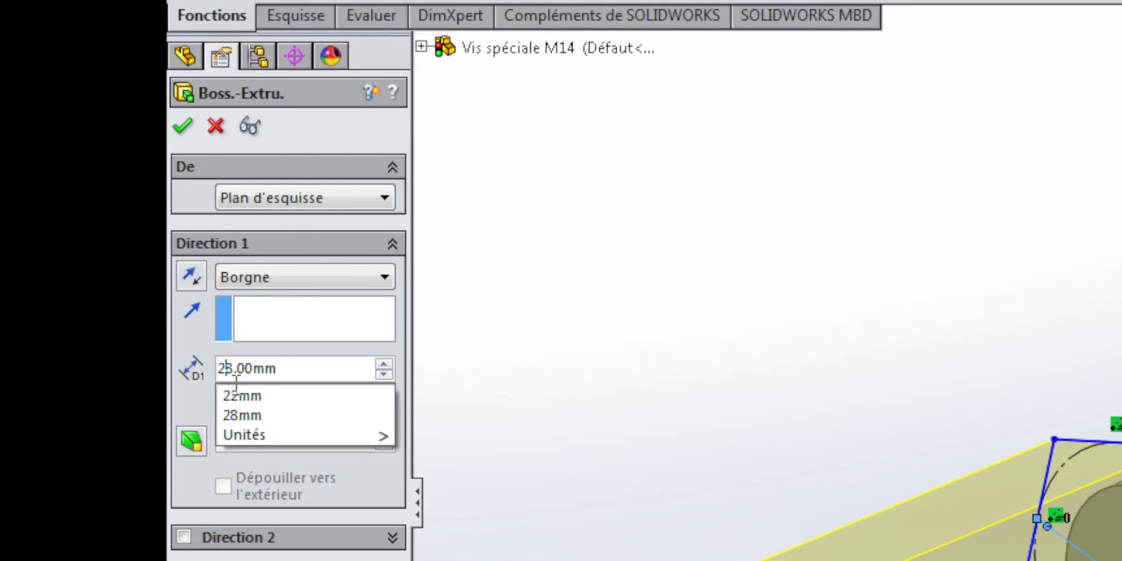
key("BackSpace")
key("BackSpace")
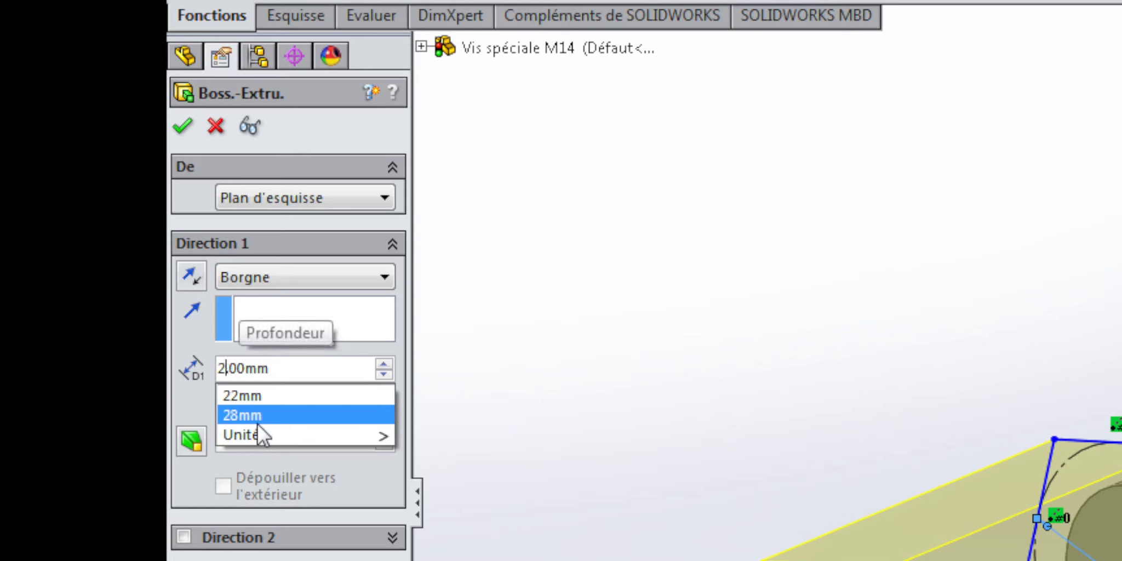
type("7")
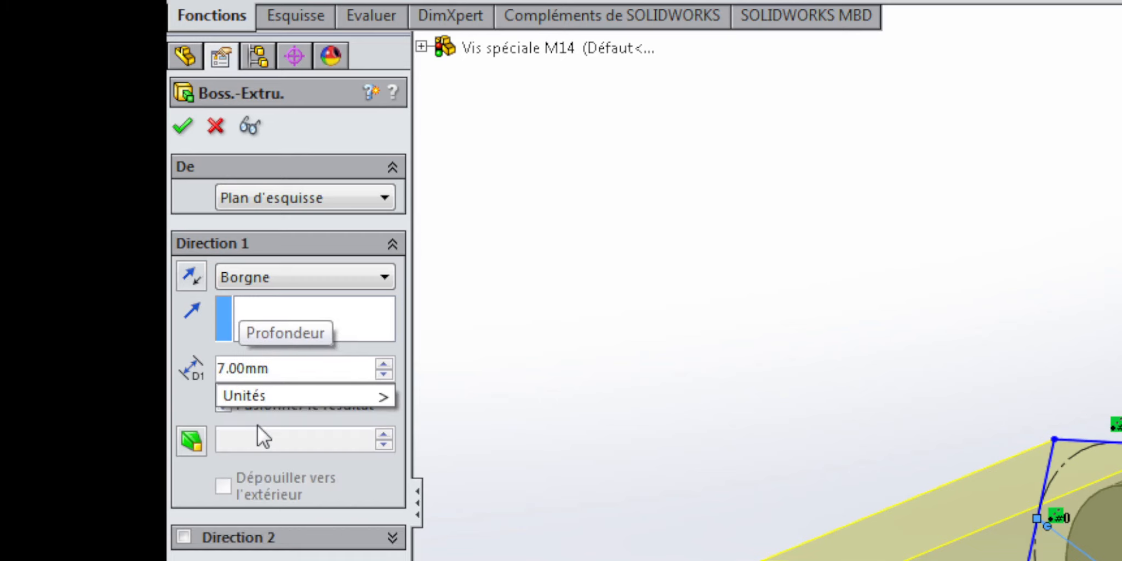
key("Return")
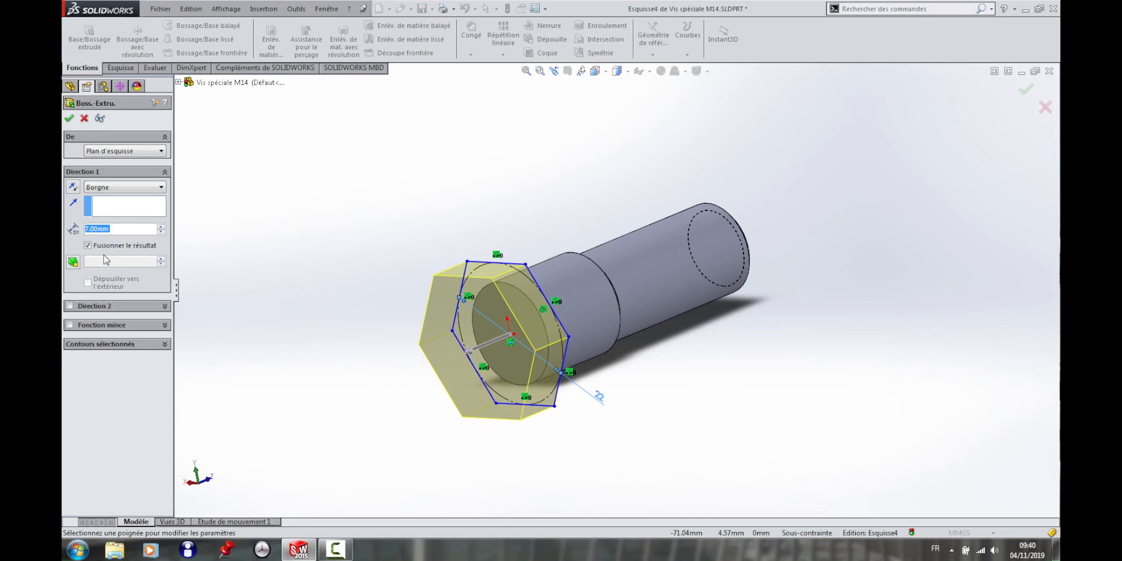
left_click(68, 118)
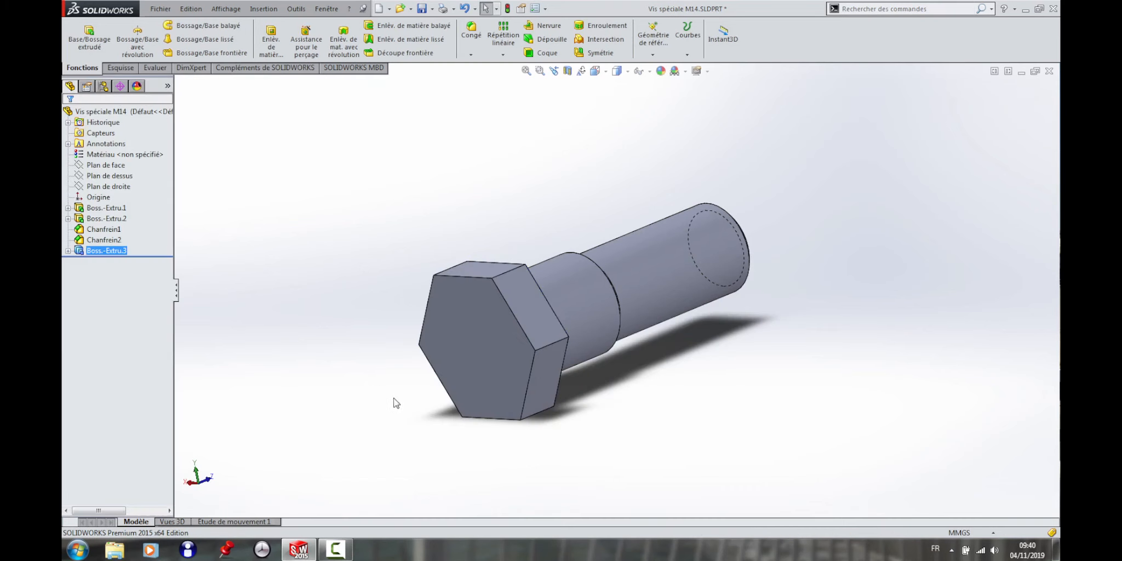
- Start a Hole Wizard tapped hole on the hexagonal head's outer face, using the ISO standard and the Trous taraudés type
middle_click_drag(393, 400, 443, 437)
mouse_move(439, 450)
middle_mouse_down()
mouse_move(432, 434)
mouse_move(446, 437)
middle_mouse_up()
key("Escape")
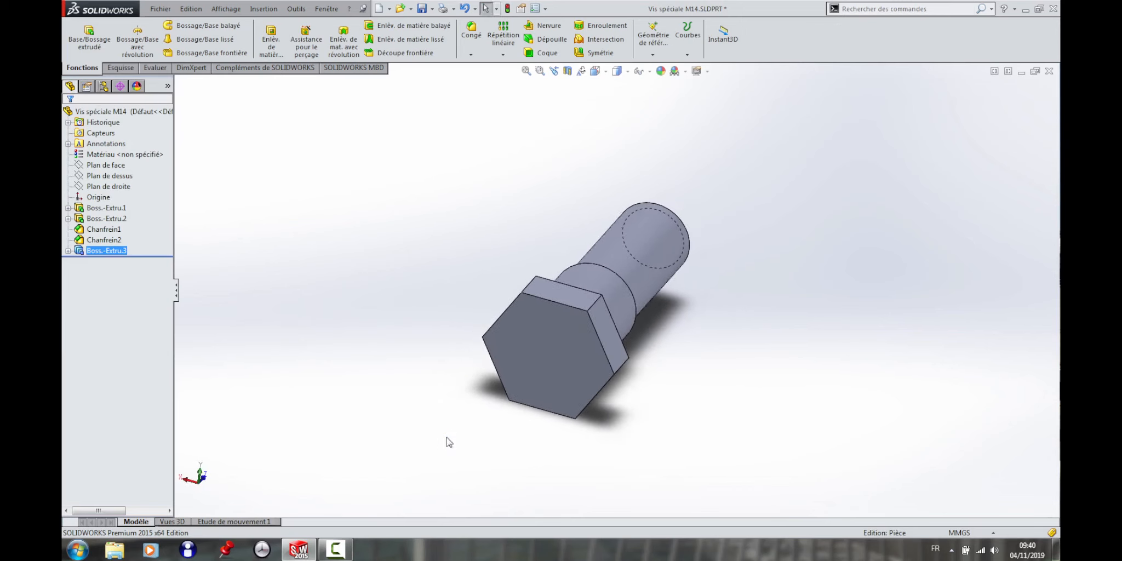
left_click(547, 367)
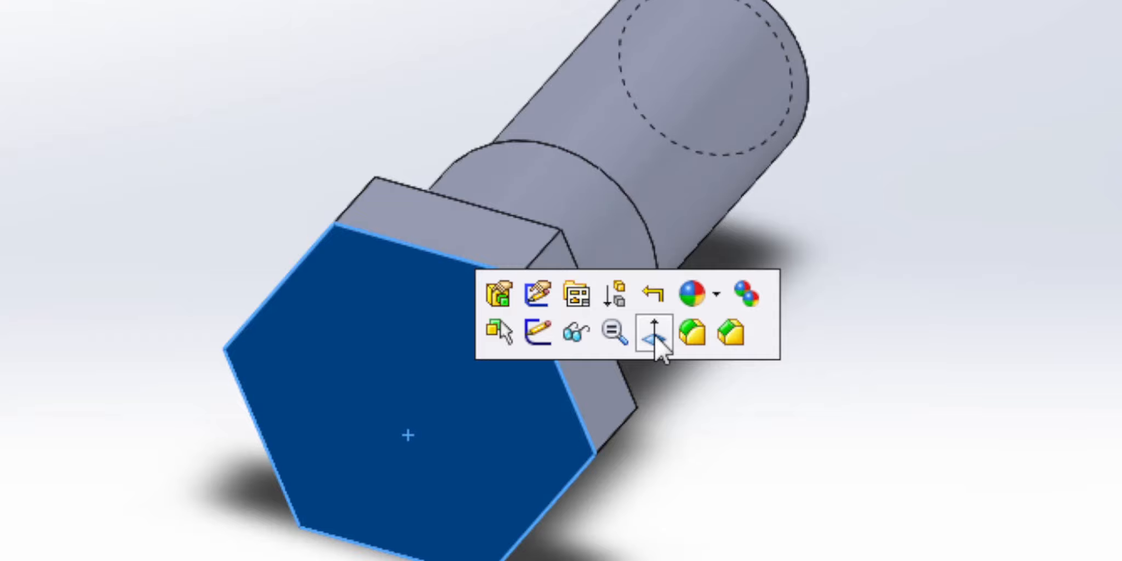
left_click(655, 336)
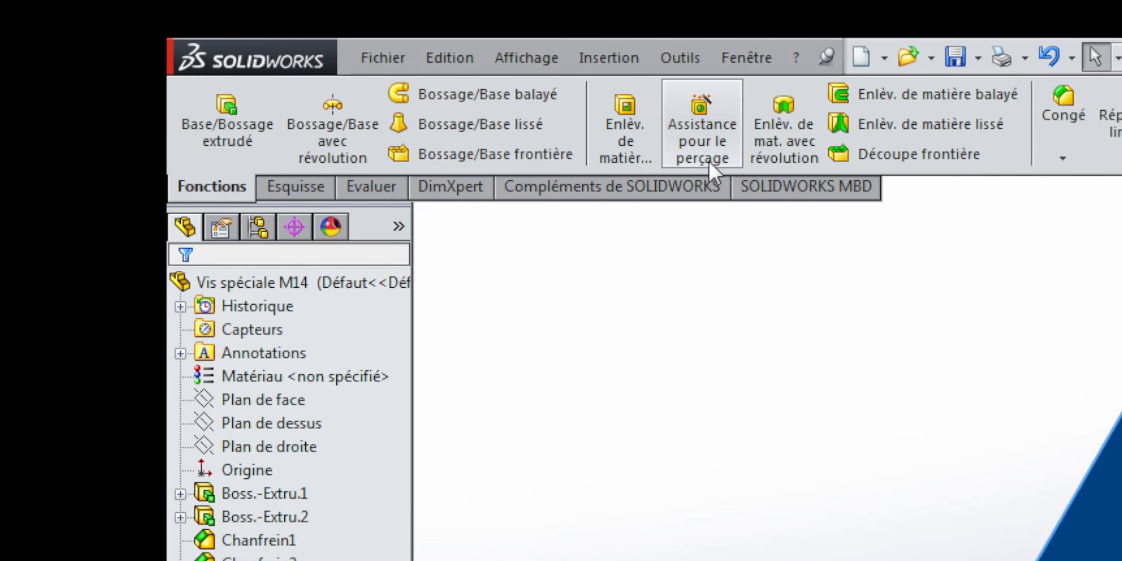
left_click(702, 132)
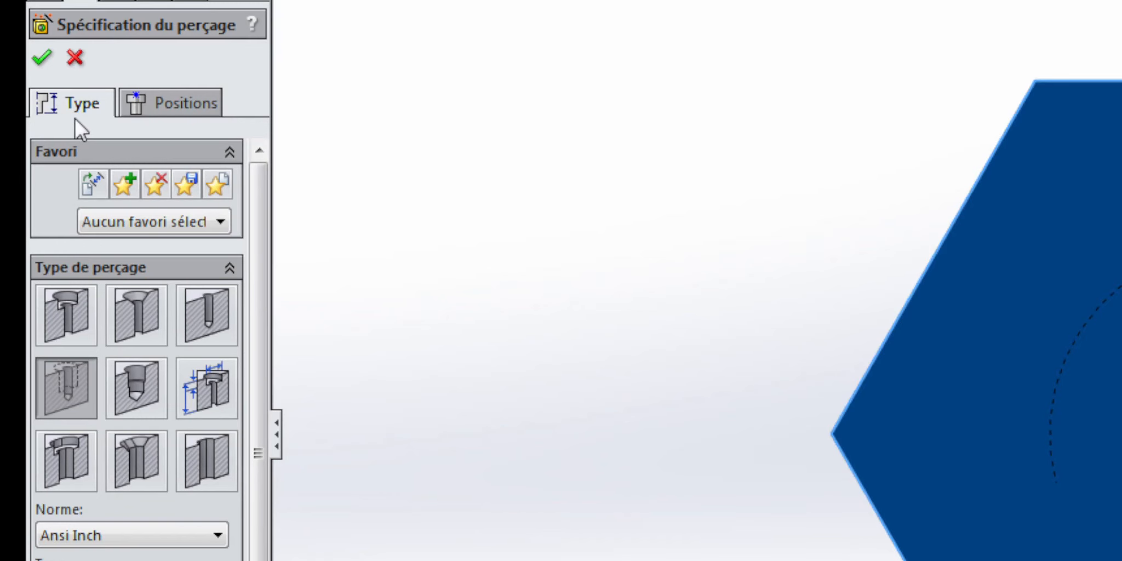
left_click(83, 97)
left_click(159, 99)
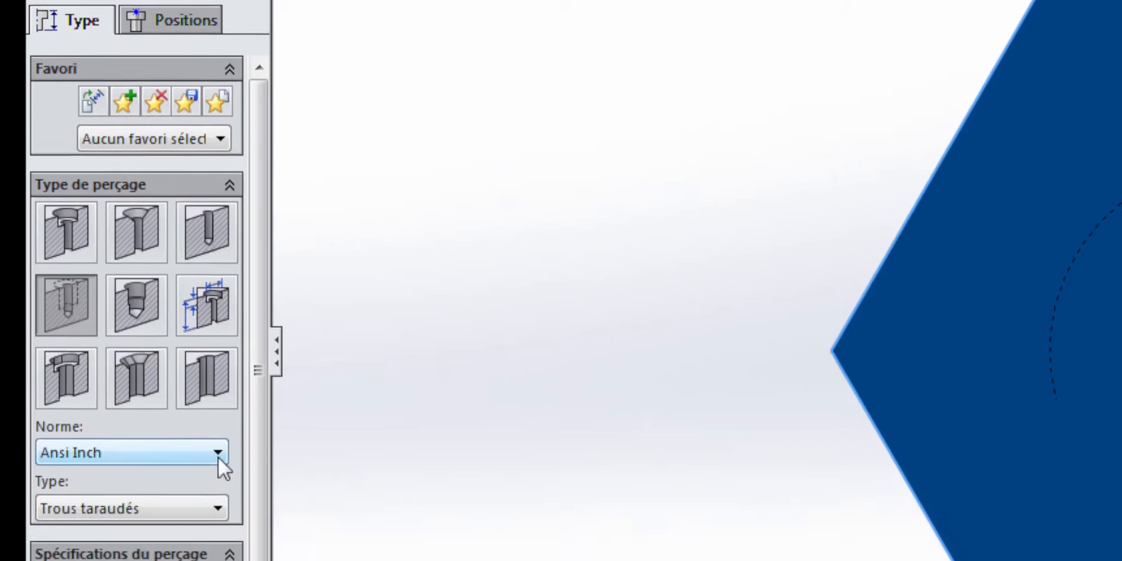
left_click(215, 469)
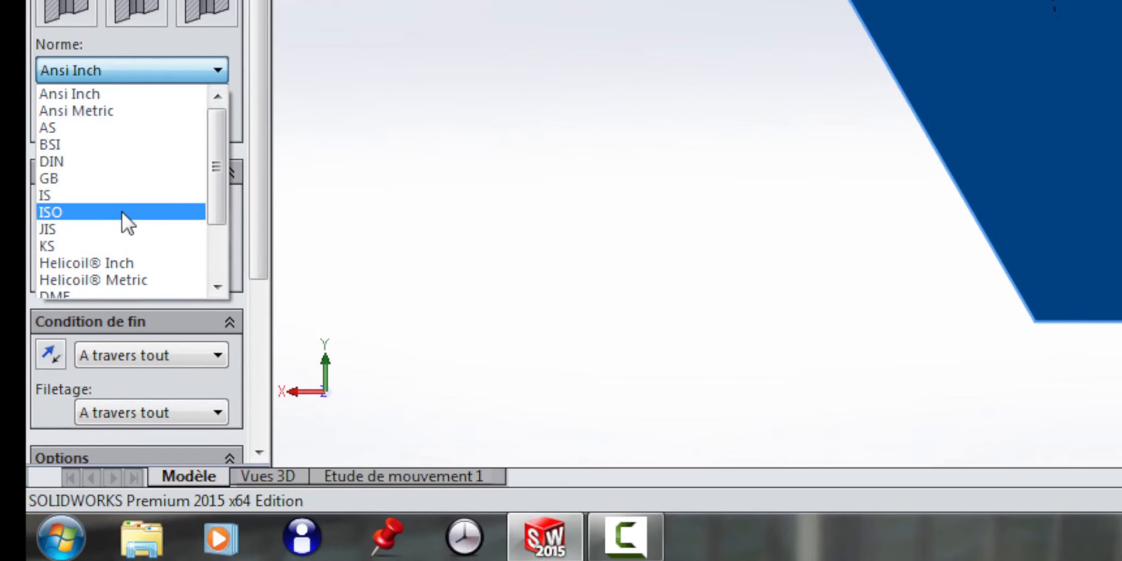
left_click(122, 211)
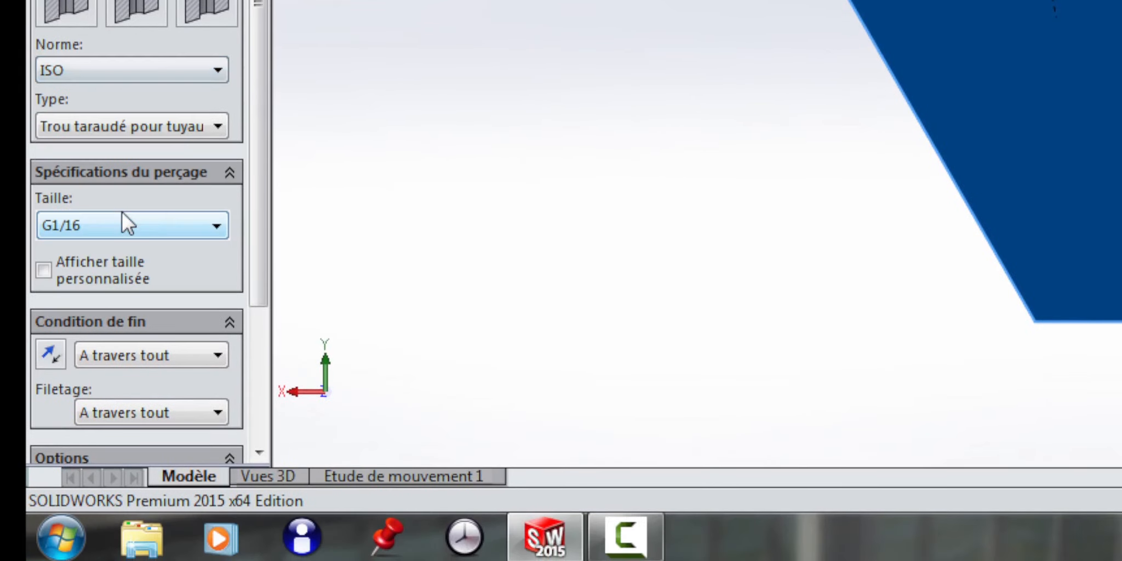
left_click(221, 125)
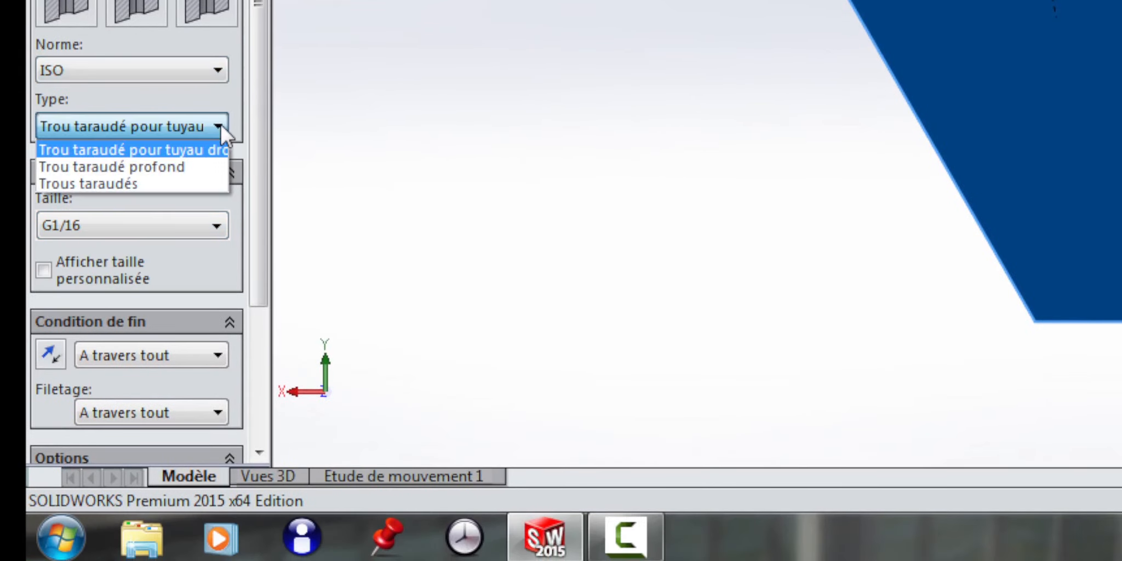
left_click(197, 183)
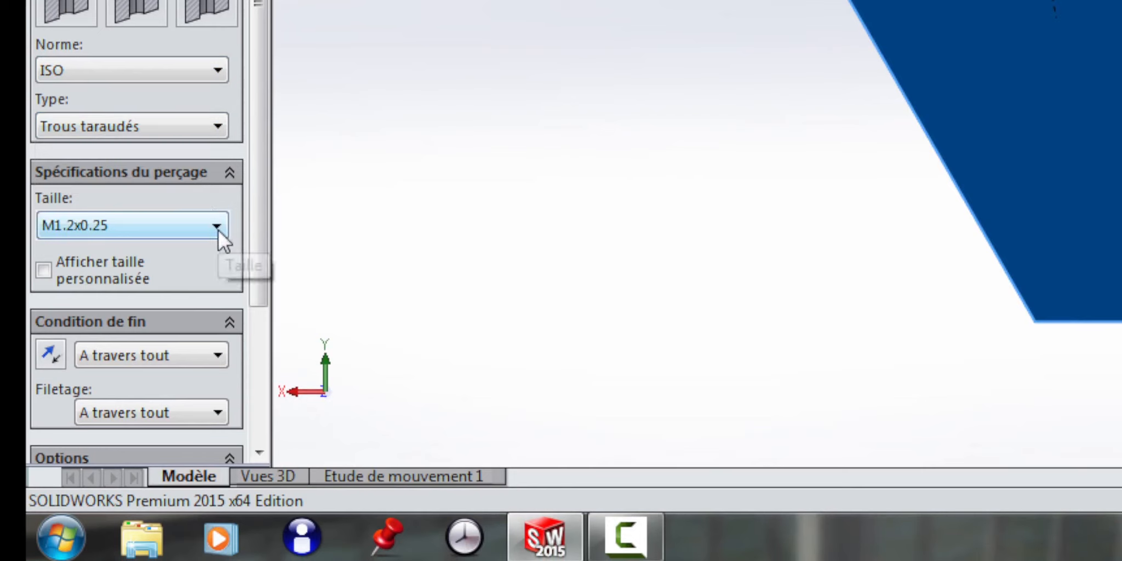
- Set the tapped hole's size to M3, its end condition to blind (Borgne) and its thread depth to 5 mm
scroll(249, 168, "down", 3)
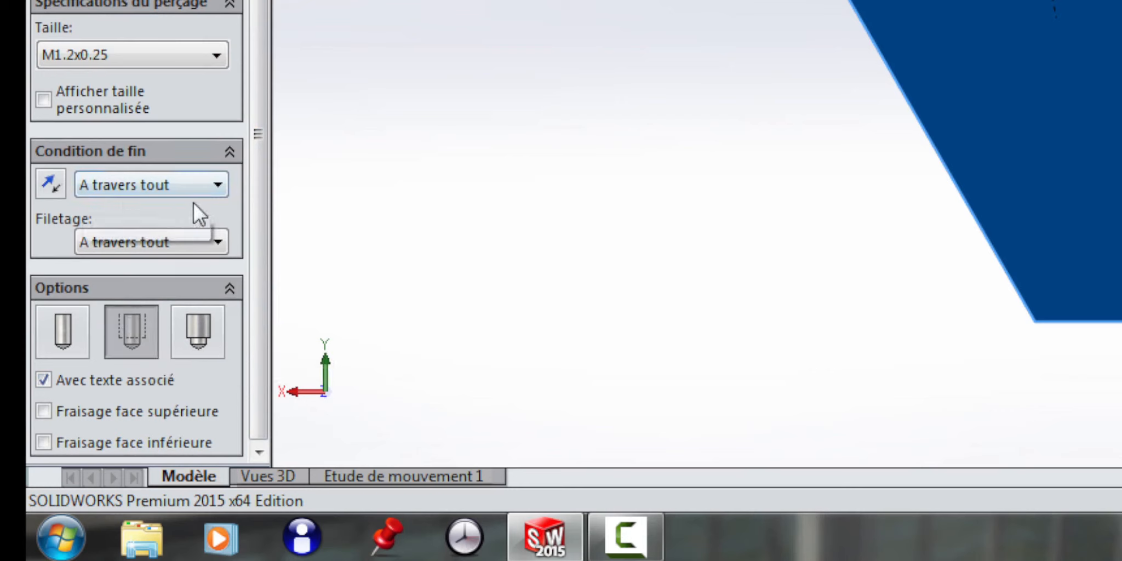
left_click(216, 54)
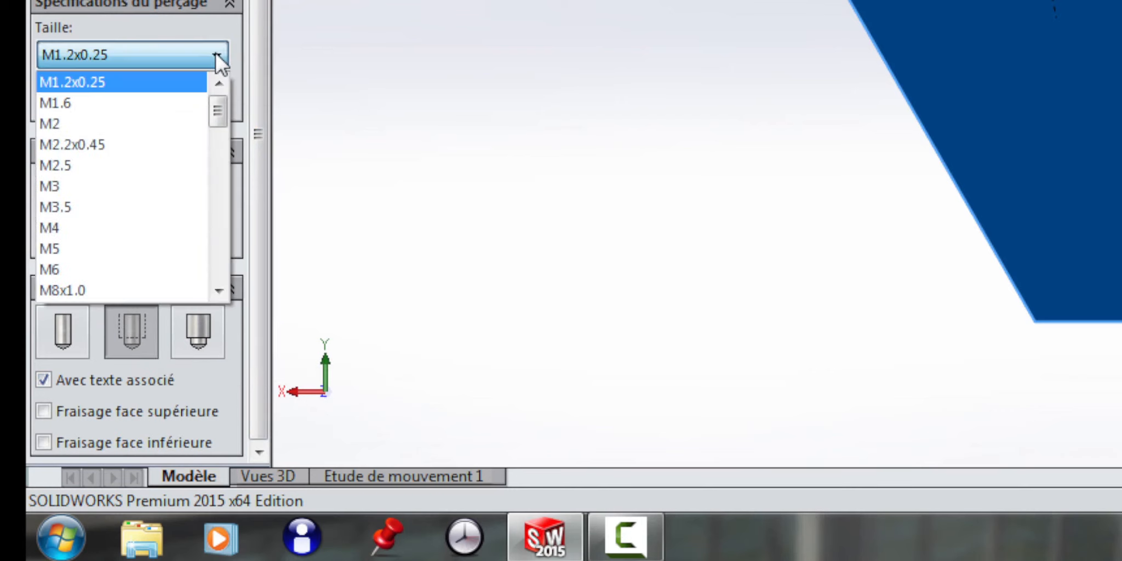
left_click(73, 185)
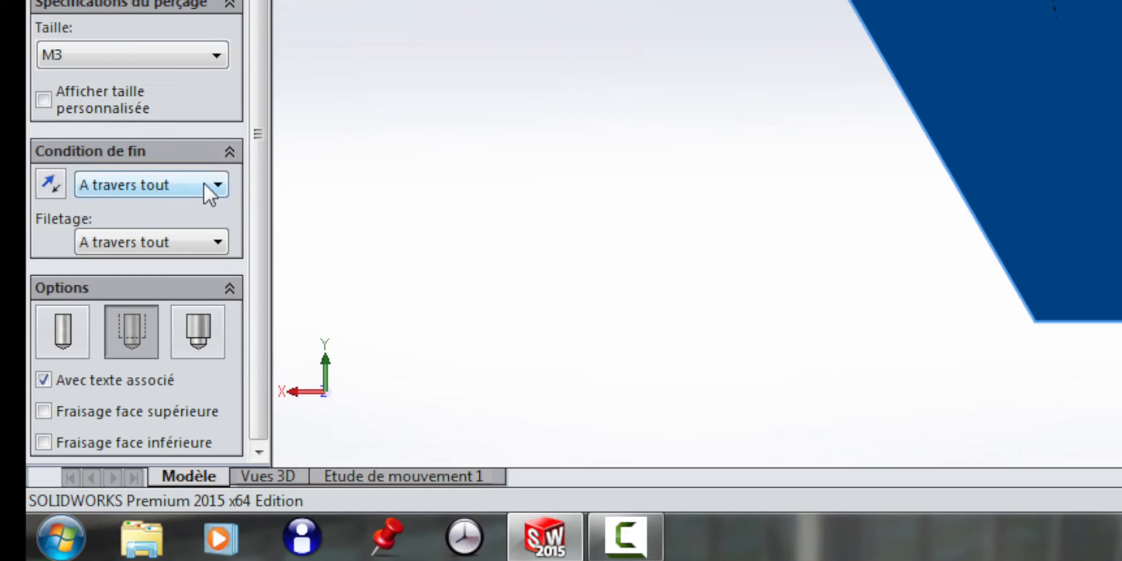
left_click(219, 185)
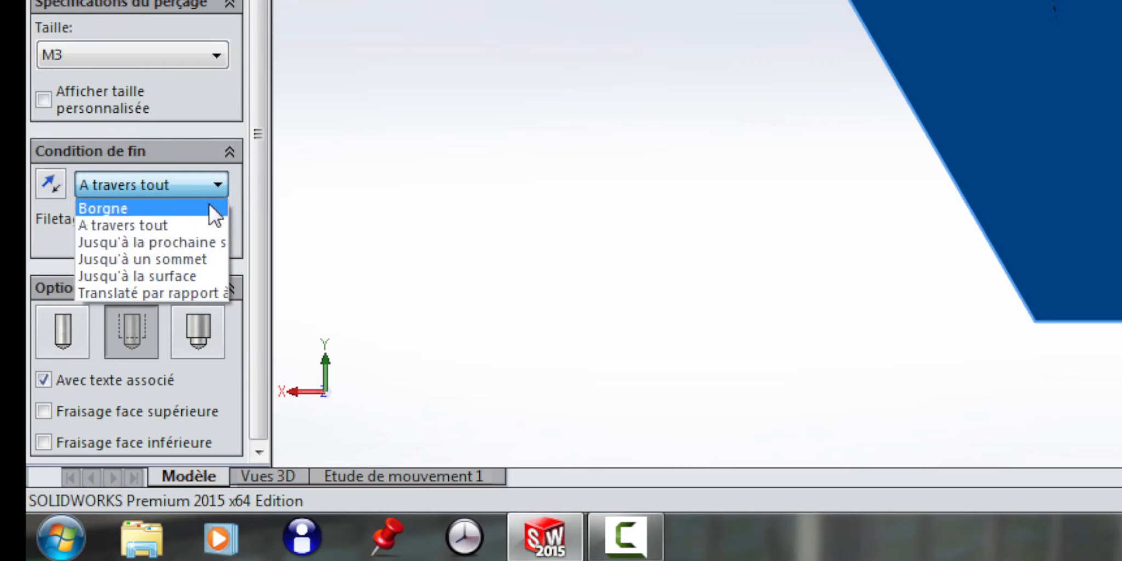
left_click(209, 206)
left_click_drag(253, 130, 257, 207)
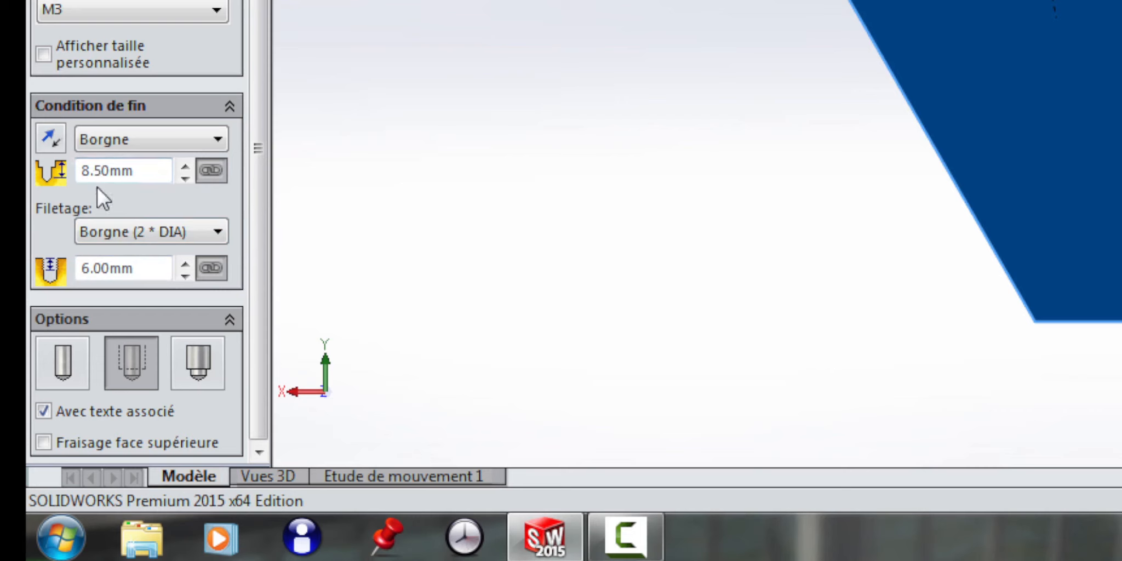
left_click(89, 268)
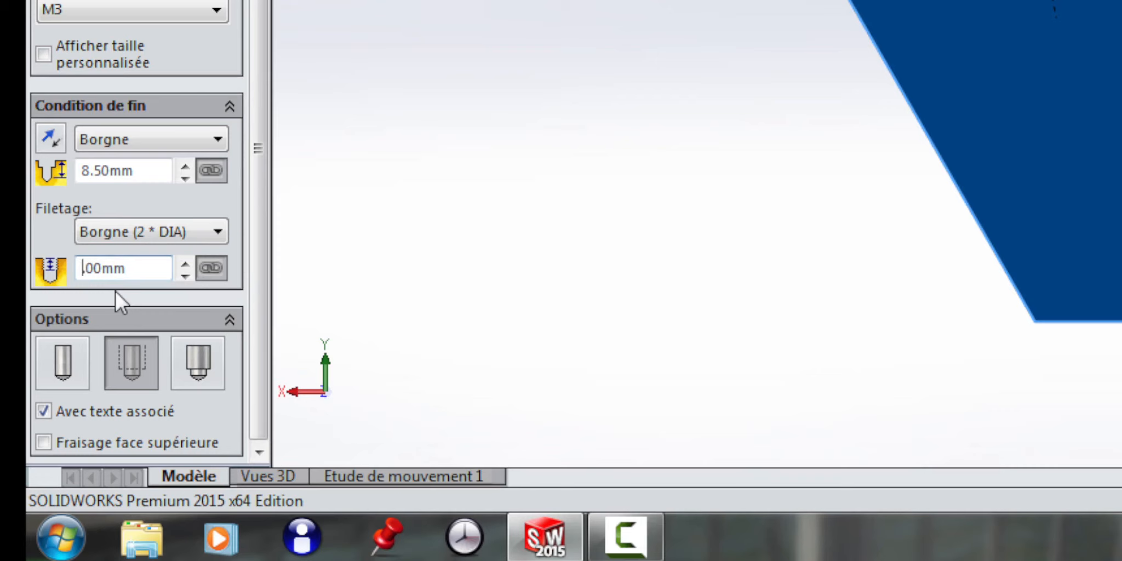
type("5")
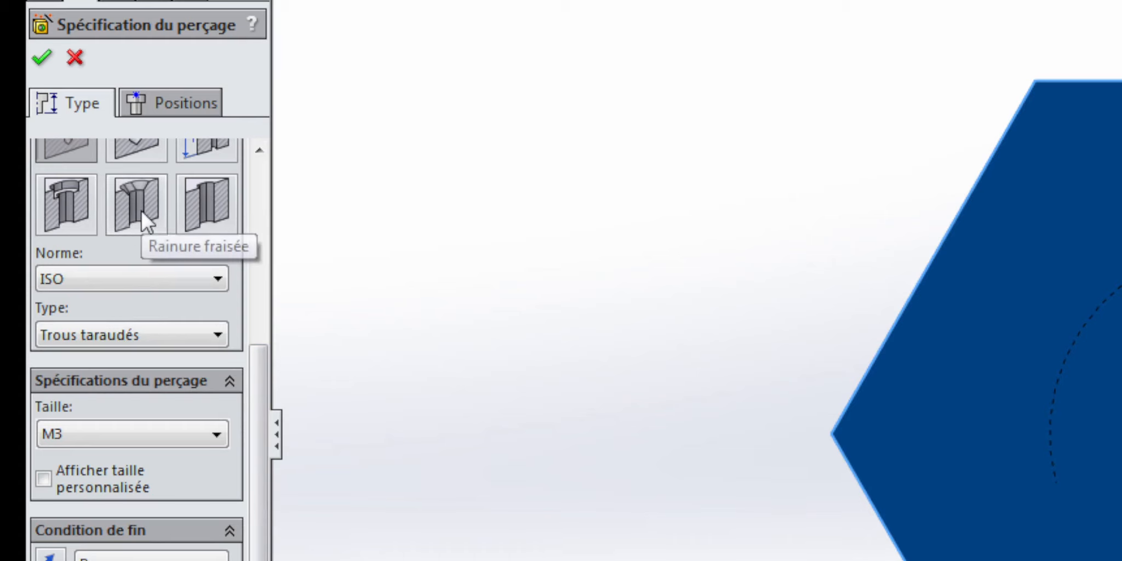
- Position the tapped hole on the origin at the centre of the hexagonal head and create it
left_click(182, 101)
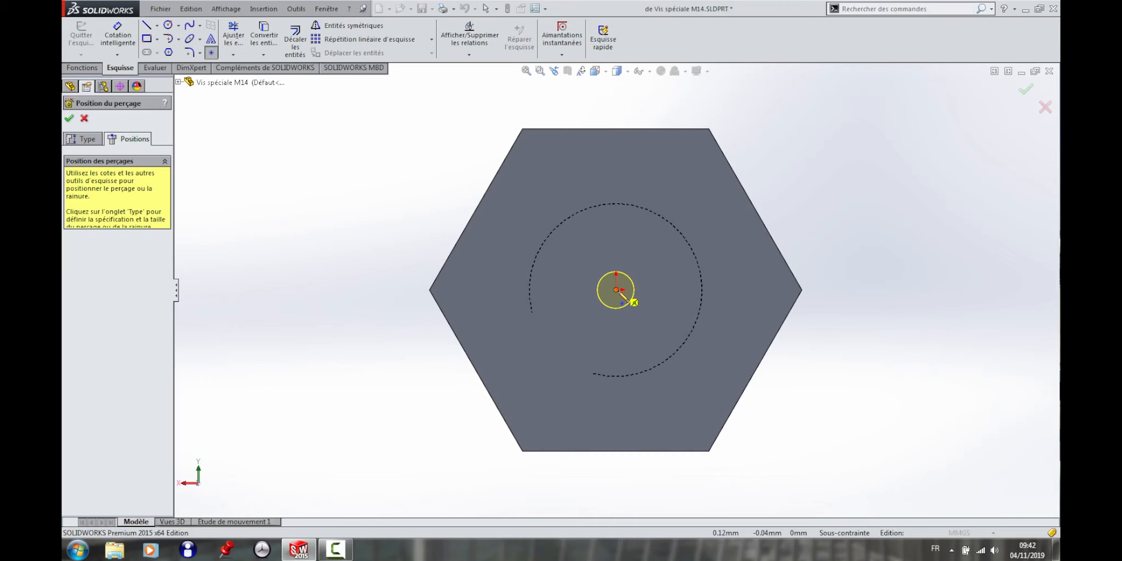
left_click(616, 289)
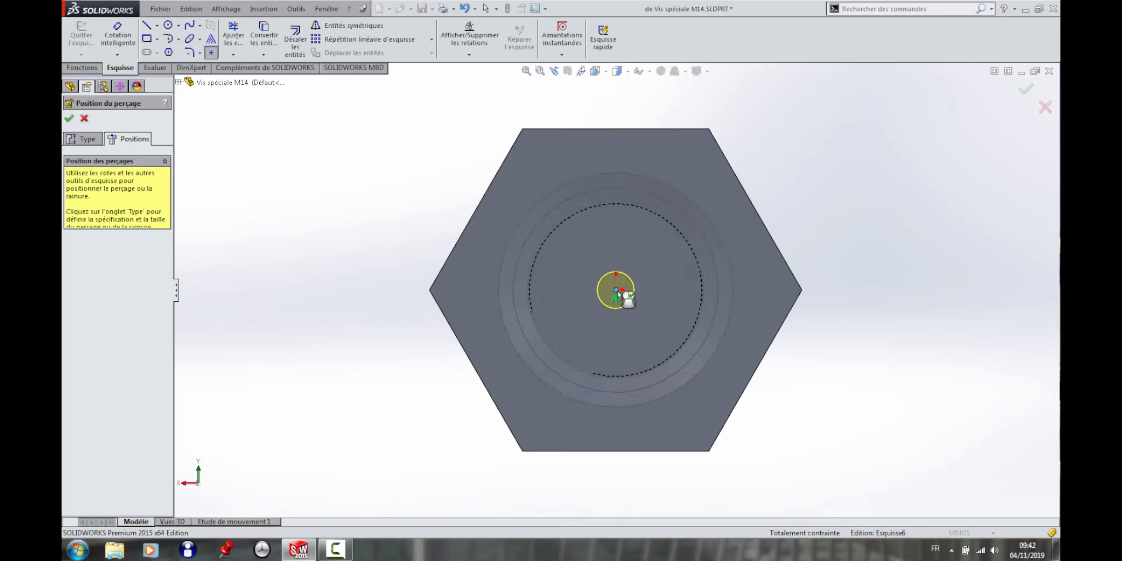
left_click(532, 244)
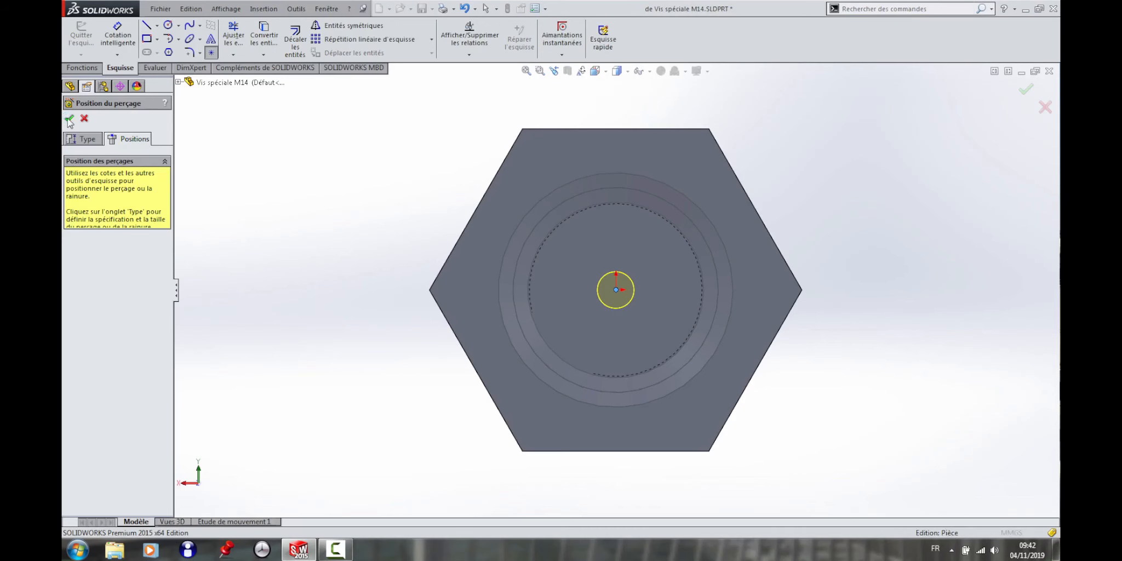
left_click(42, 58)
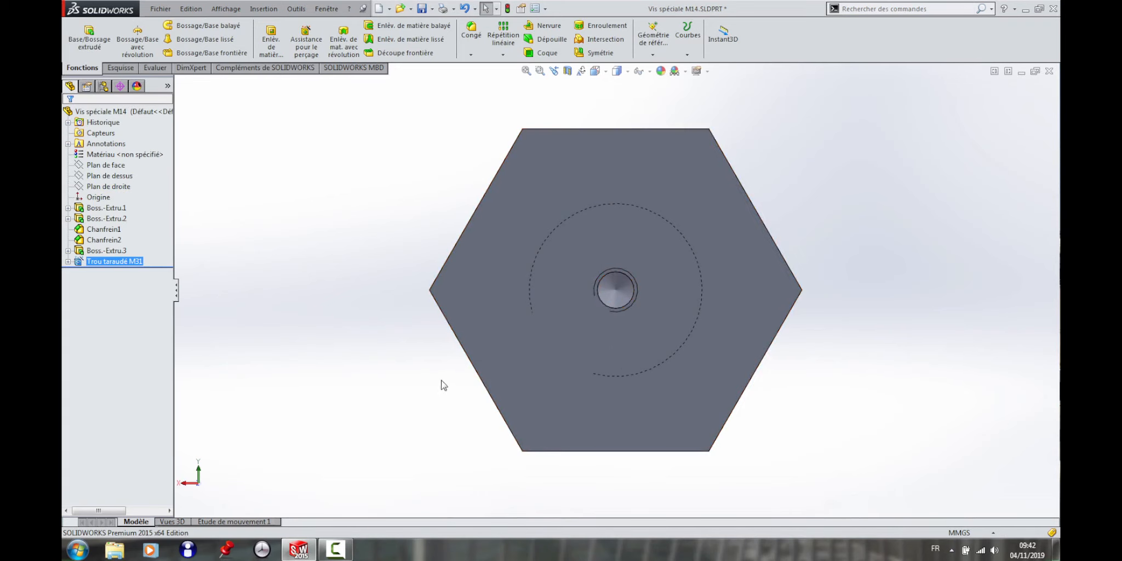
- Inspect the tapped hole in the screw head and save the part
scroll(448, 373, "up", 2)
middle_click_drag(455, 359, 495, 347)
scroll(494, 343, "up", 2)
mouse_move(469, 406)
middle_mouse_down()
mouse_move(486, 394)
mouse_move(466, 416)
middle_mouse_up()
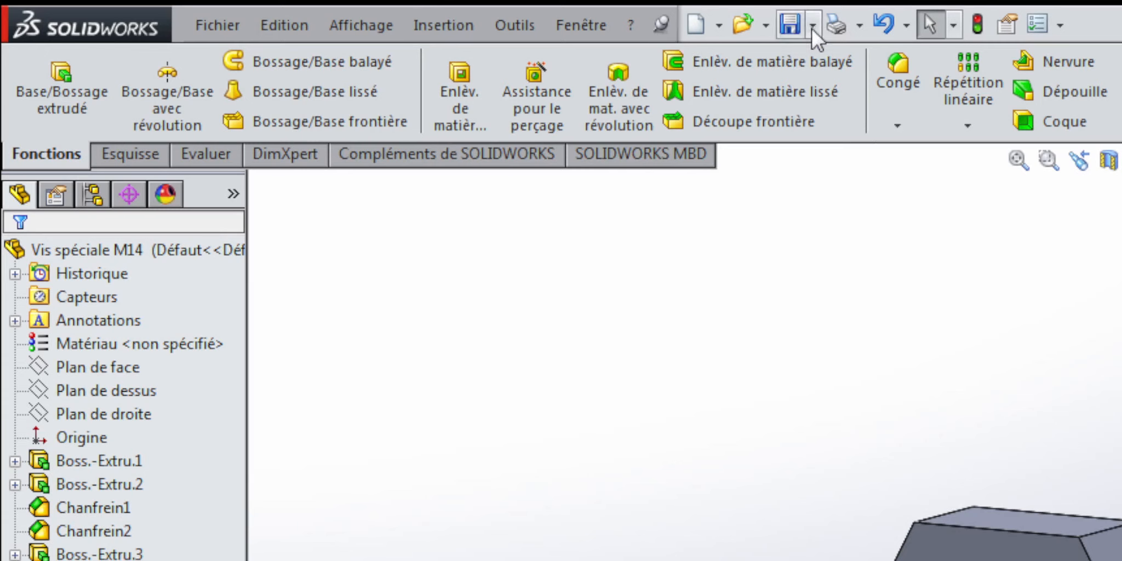
left_click(811, 26)
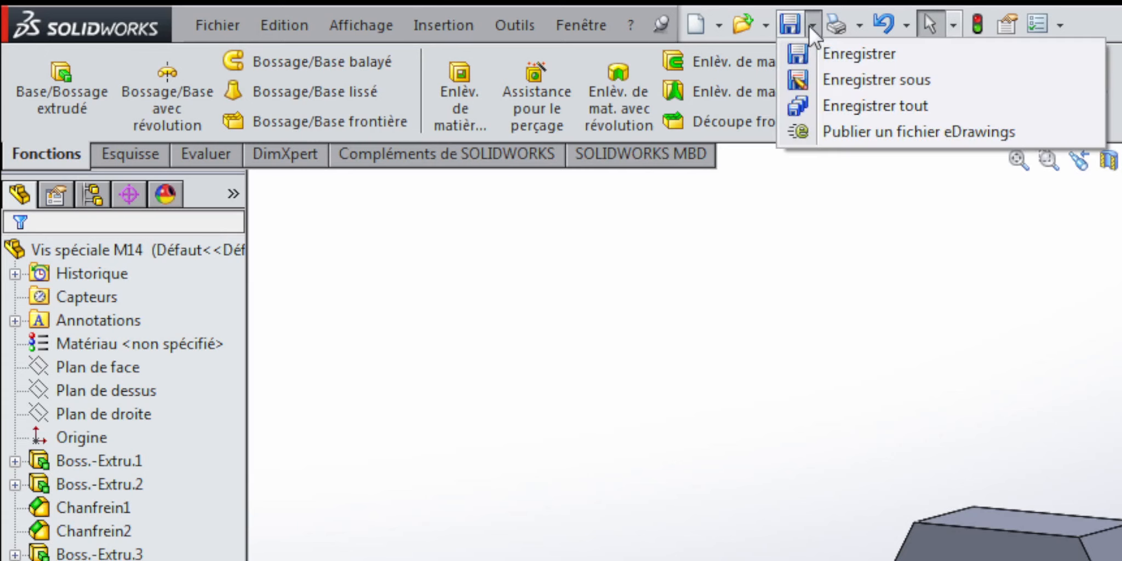
left_click(839, 52)
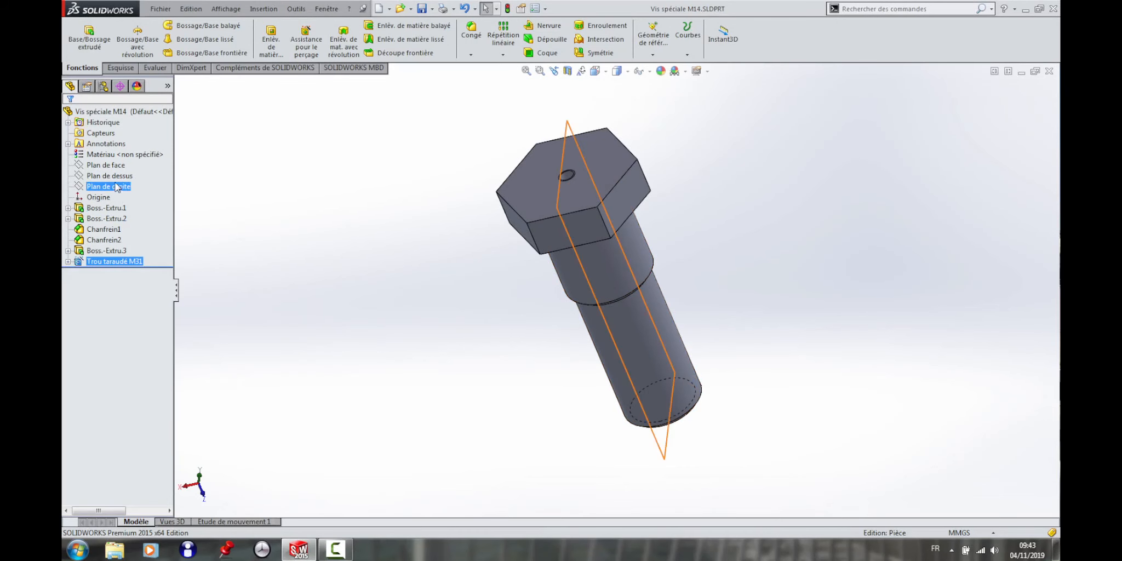
- View the whole screw face-on to the top plane (Plan de dessus), with the plane deselected
left_click(111, 175)
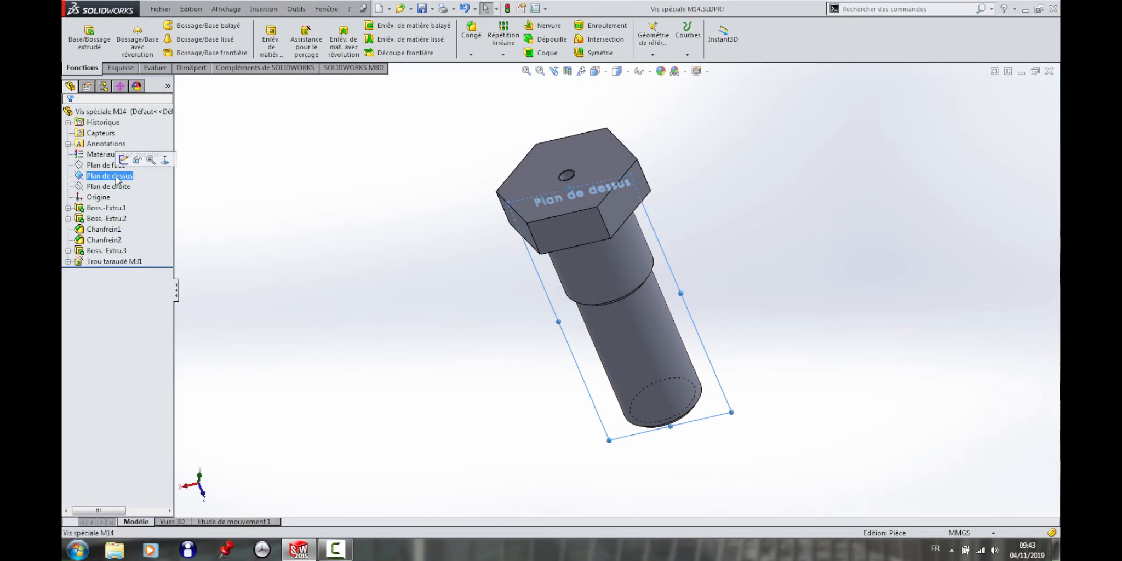
left_click(160, 167)
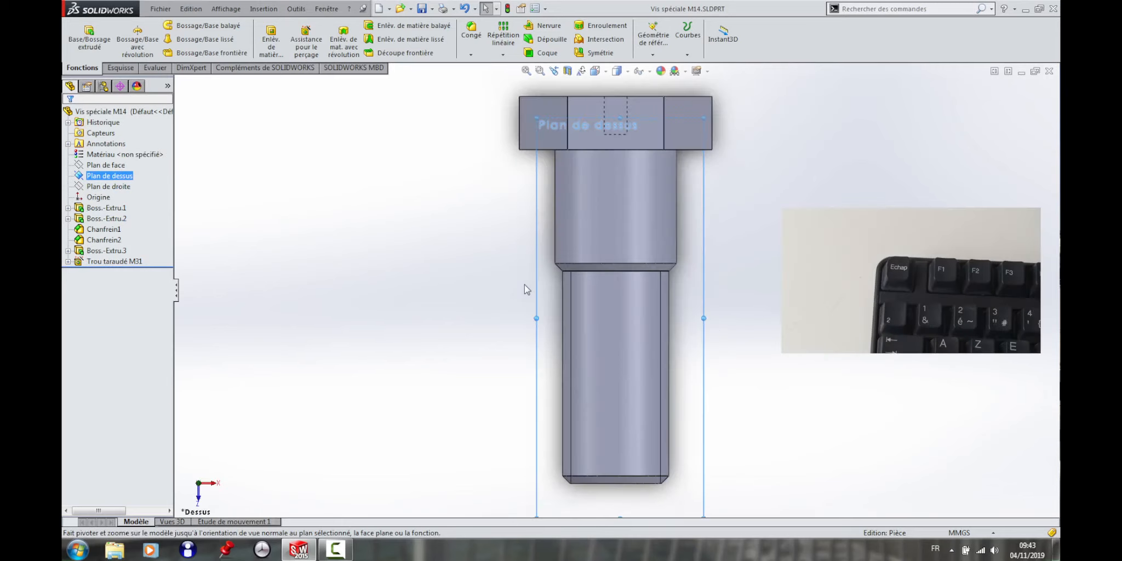
key("Escape")
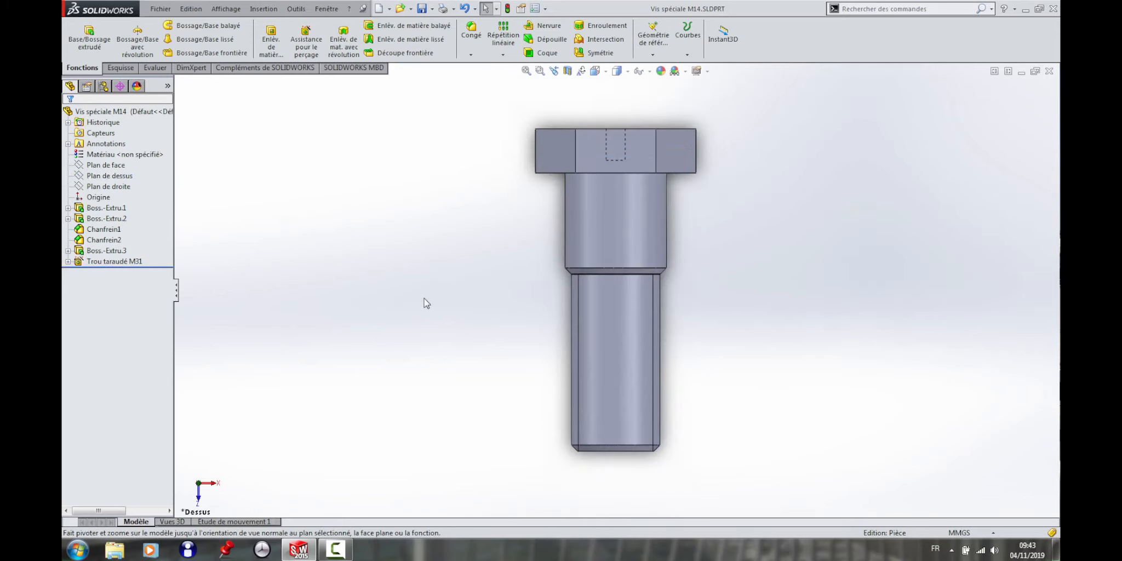